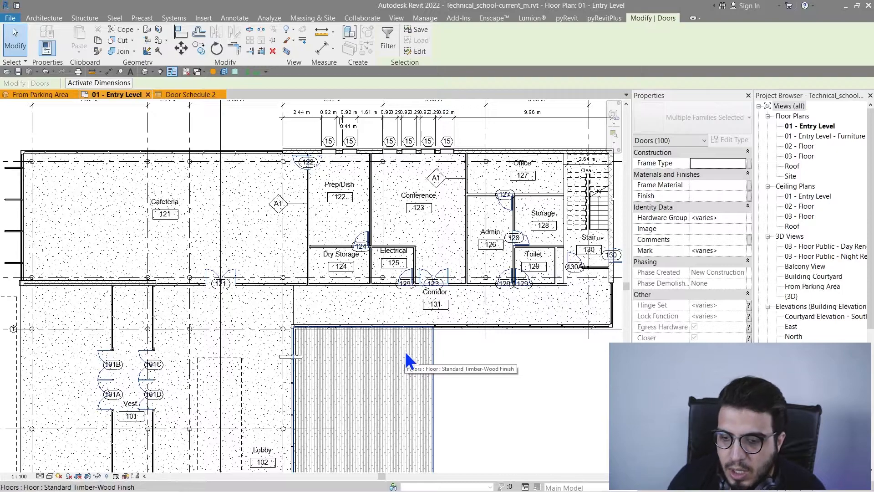
Step: Start a new Schedule/Quantities view, dismissing the save reminder without saving
scroll(483, 352, "up", 2)
middle_click_drag(457, 381, 455, 388)
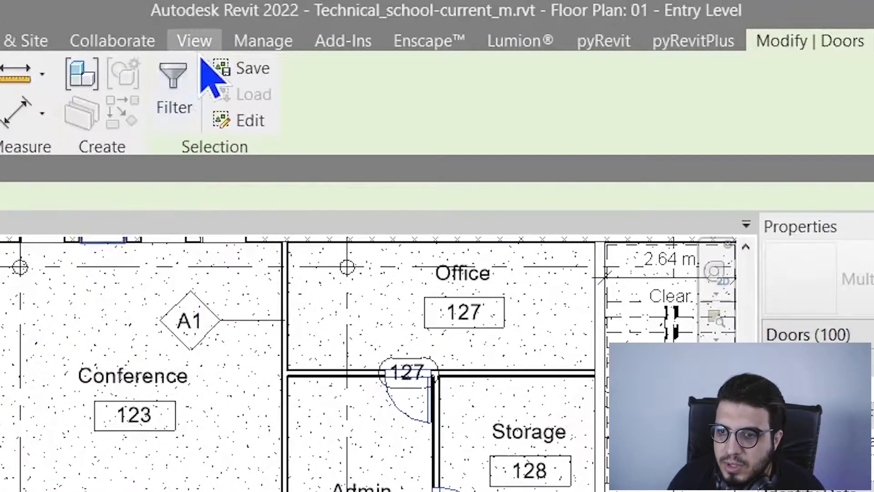
left_click(397, 19)
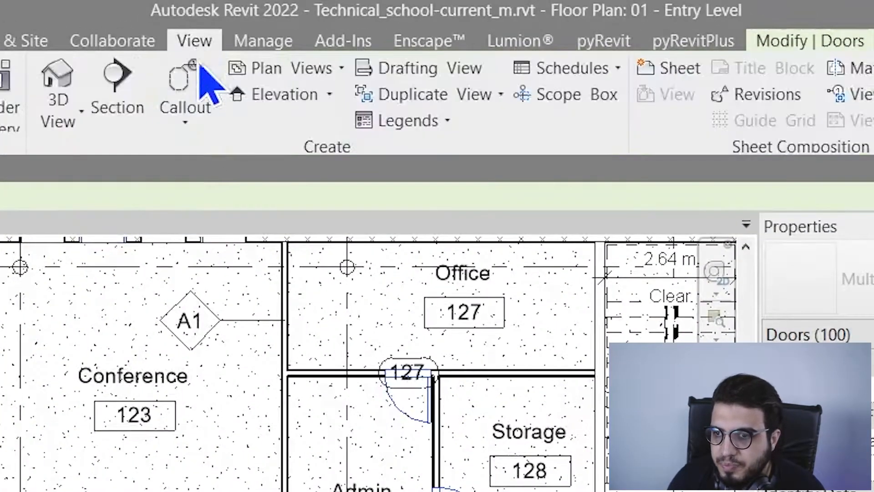
left_click(621, 74)
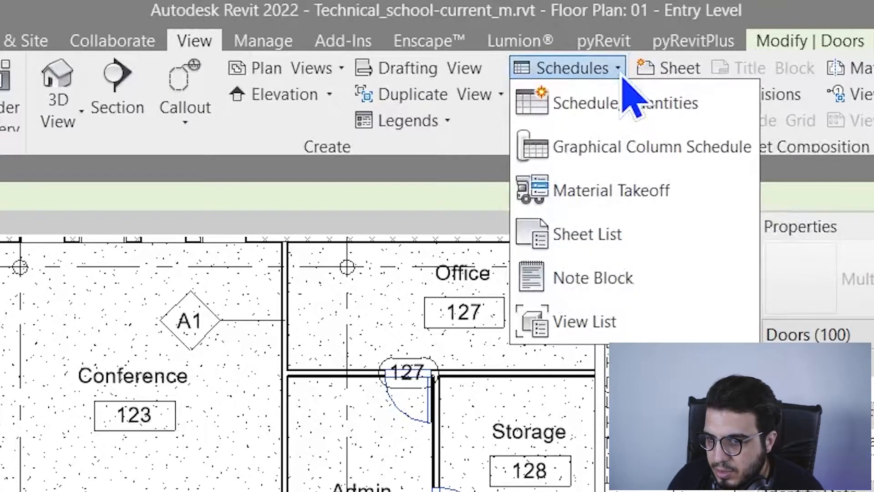
left_click(662, 111)
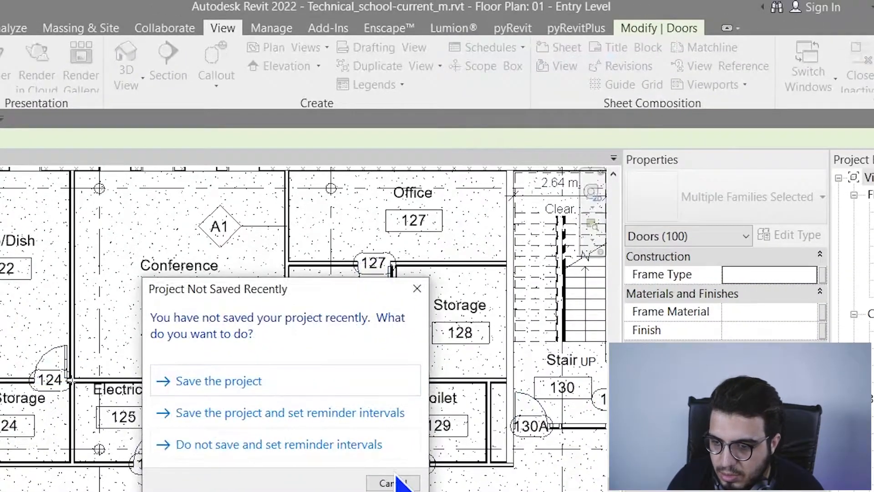
left_click(392, 483)
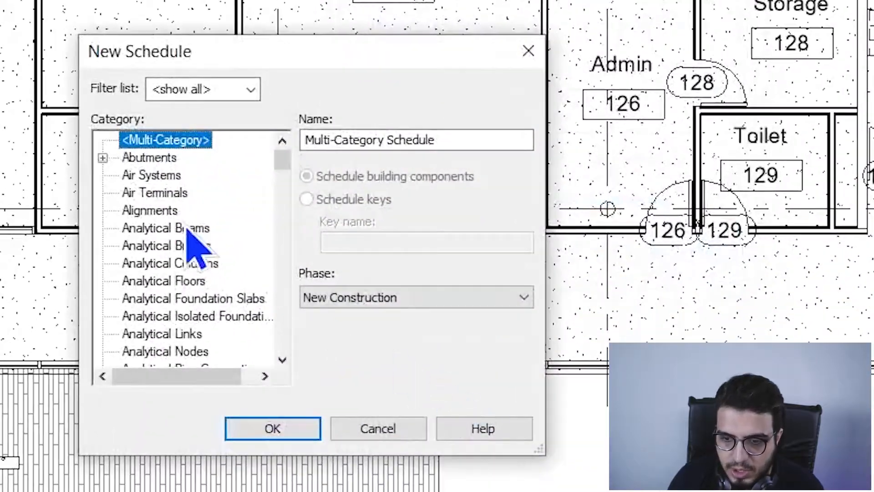
Step: Choose Doors as the schedule category and name it 'Door sch 2'
left_click(191, 244)
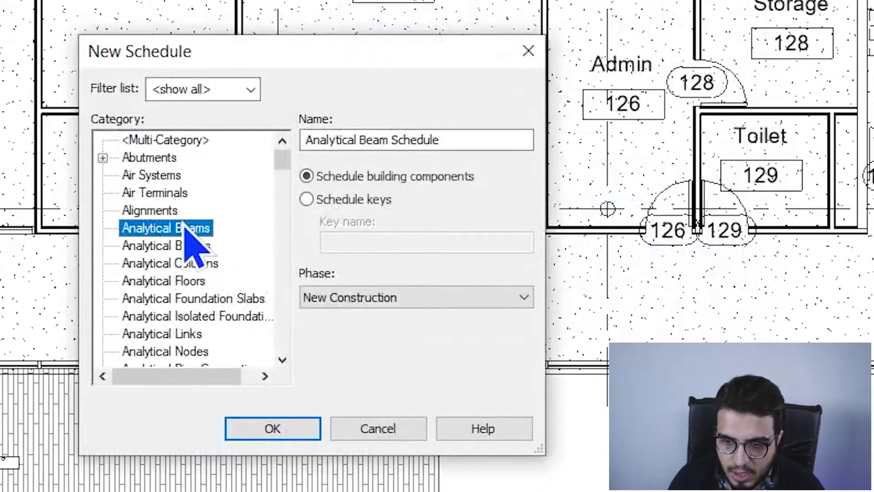
scroll(183, 309, "down", 9)
left_click(204, 334)
scroll(214, 335, "down", 1)
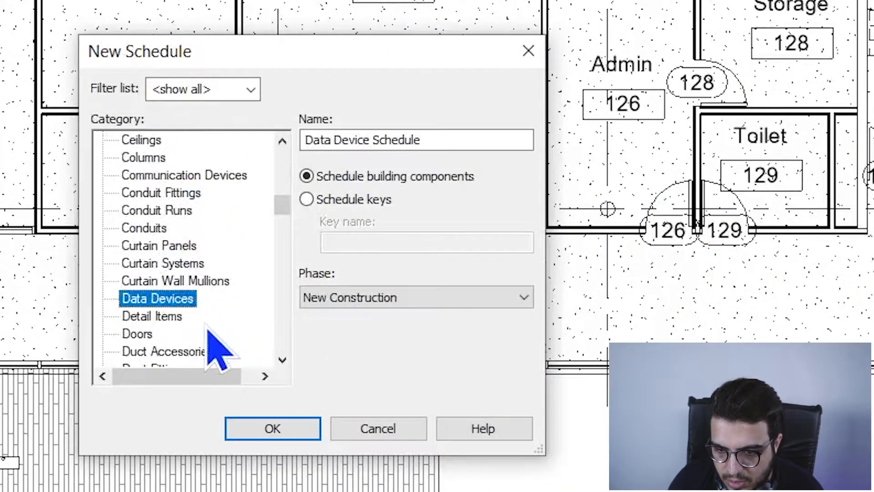
left_click(145, 334)
left_click_drag(398, 139, 144, 157)
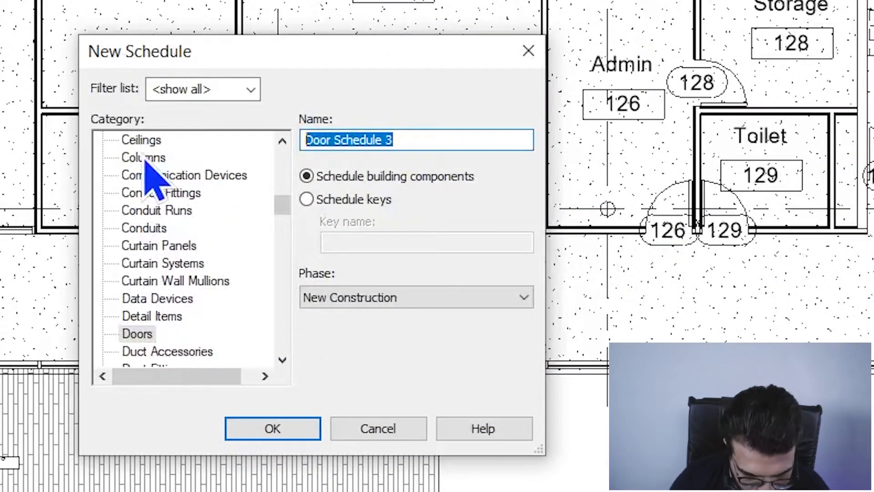
type("D")
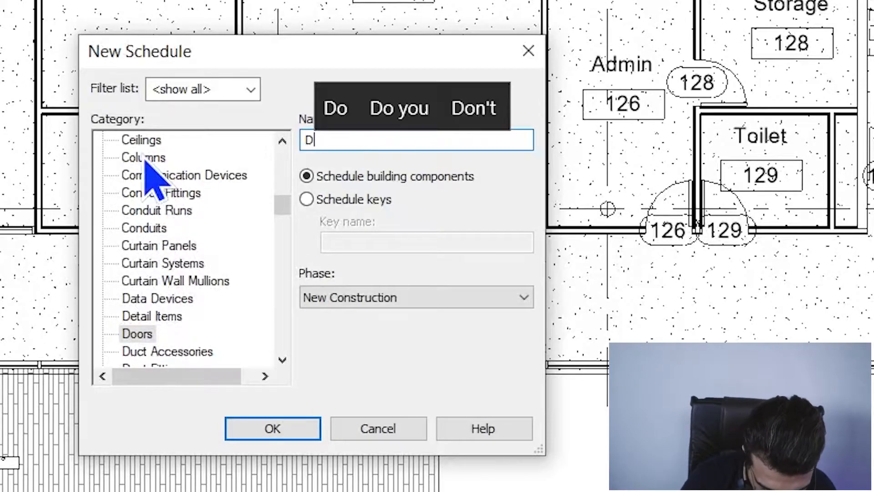
type("oor sc")
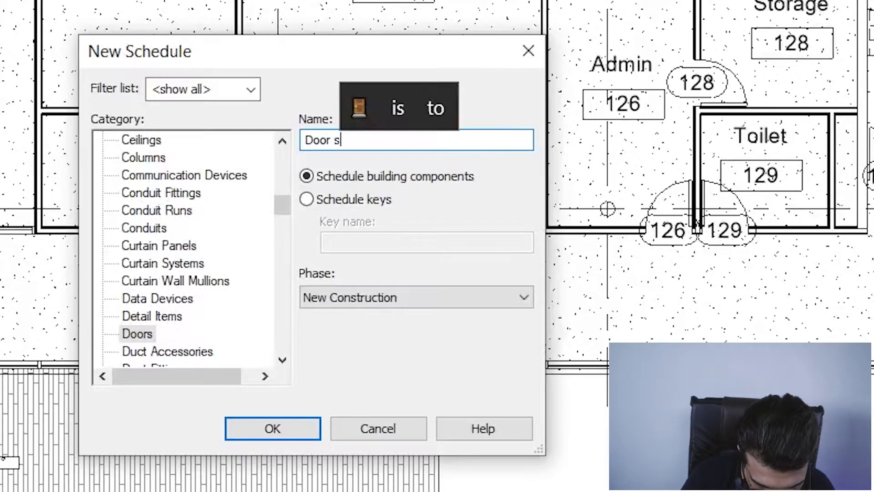
type("h 2")
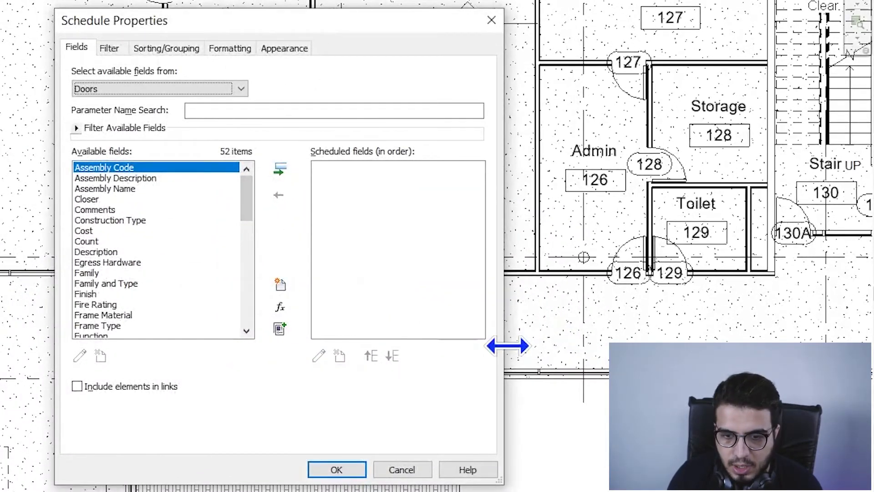
Step: Add Family and Type, then Width, to the scheduled fields
left_click(173, 231)
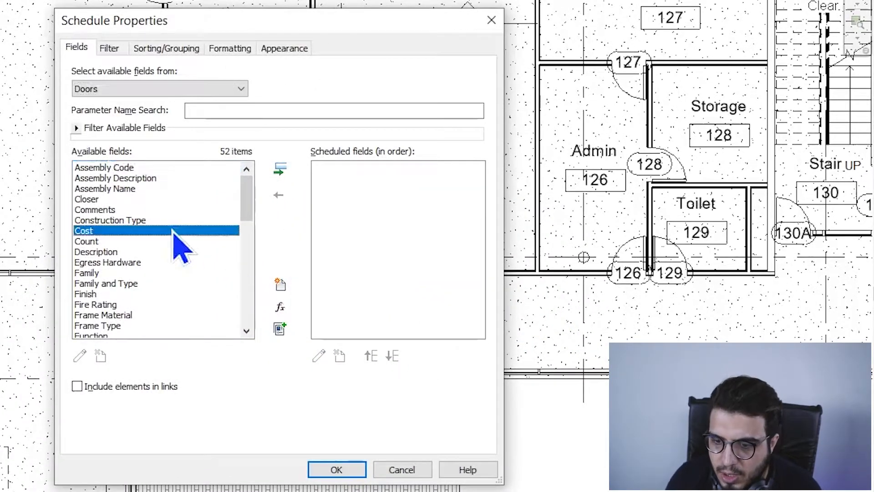
left_click(137, 284)
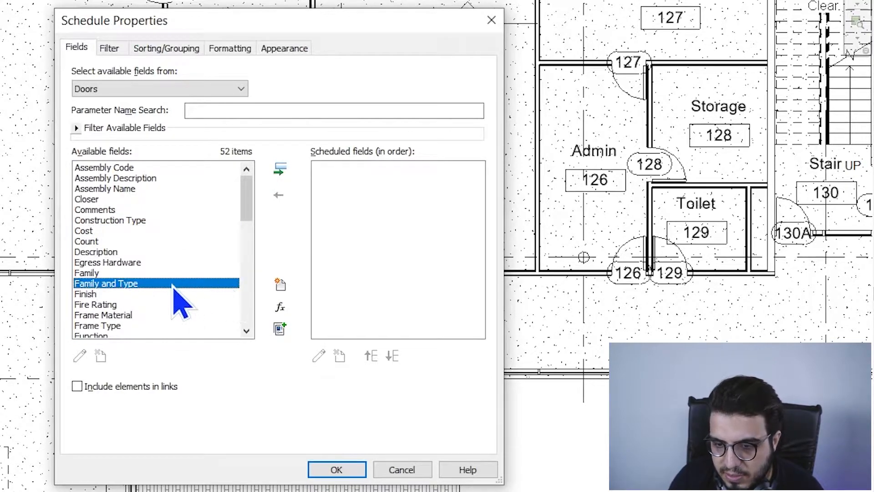
left_click(280, 169)
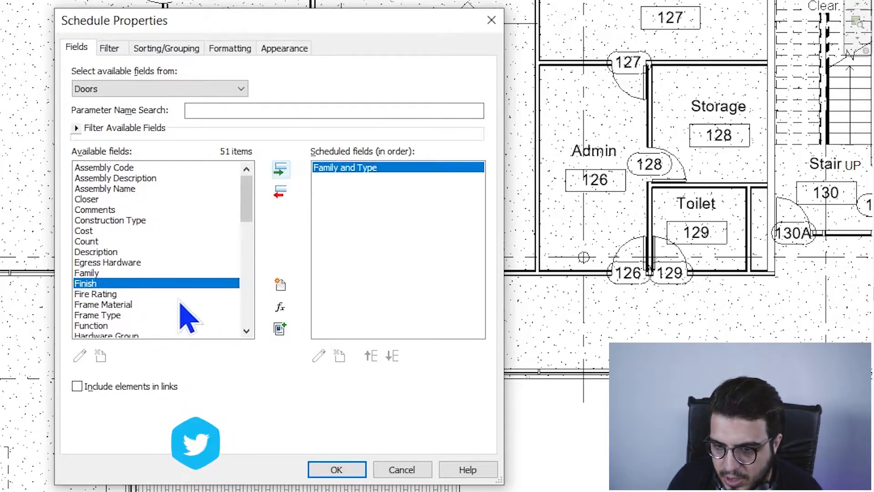
left_click(163, 302)
scroll(153, 273, "down", 1)
left_click(133, 263)
key("w")
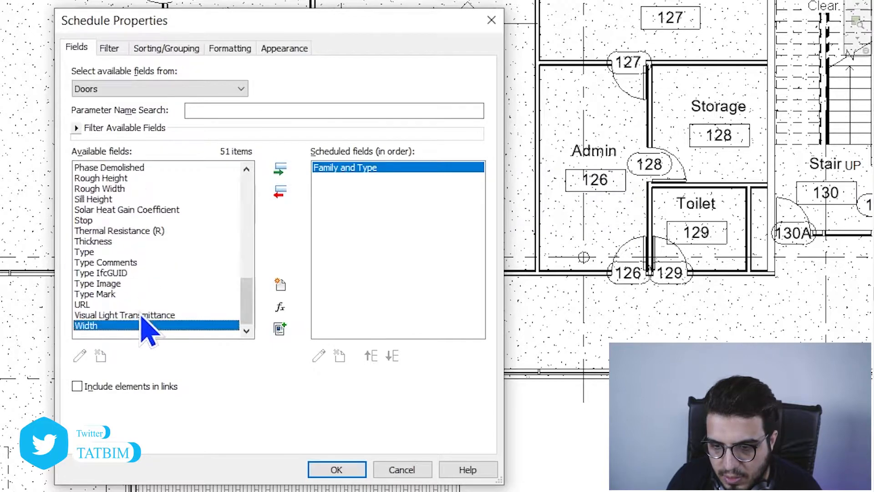
left_click(280, 169)
Step: Add Height to the scheduled fields after Width
left_click(196, 230)
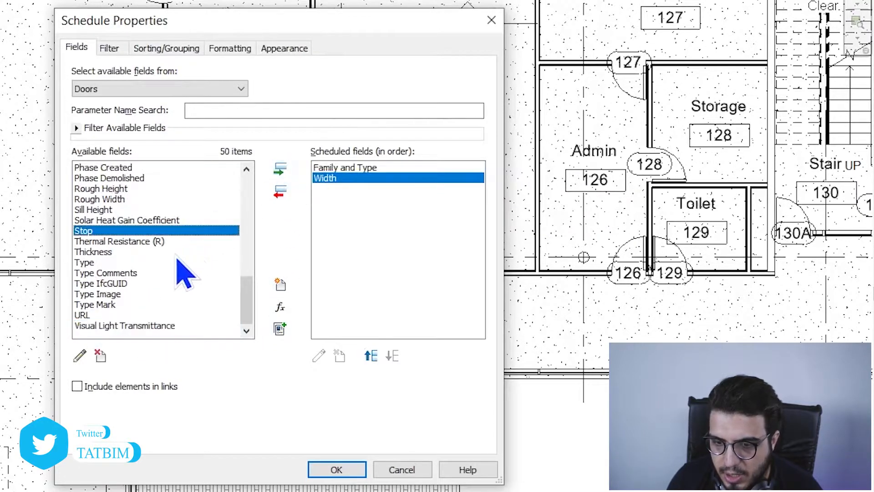
key("k")
left_click(157, 230)
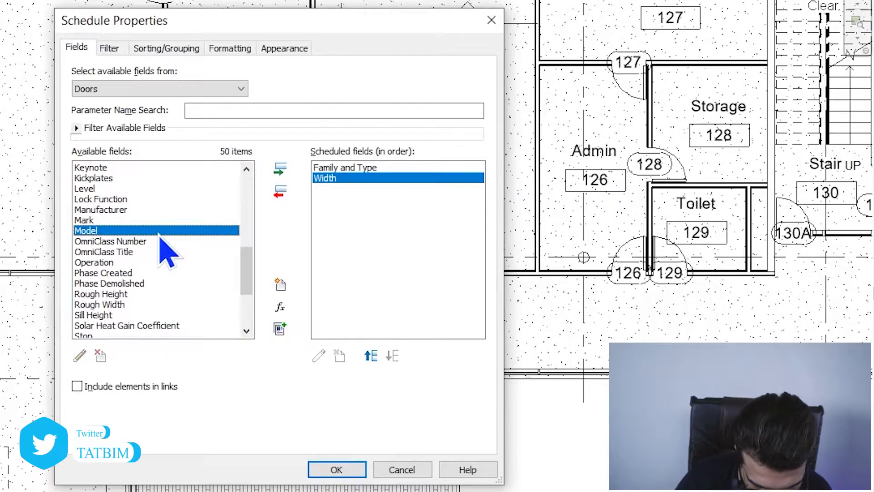
left_click(102, 252)
key("h")
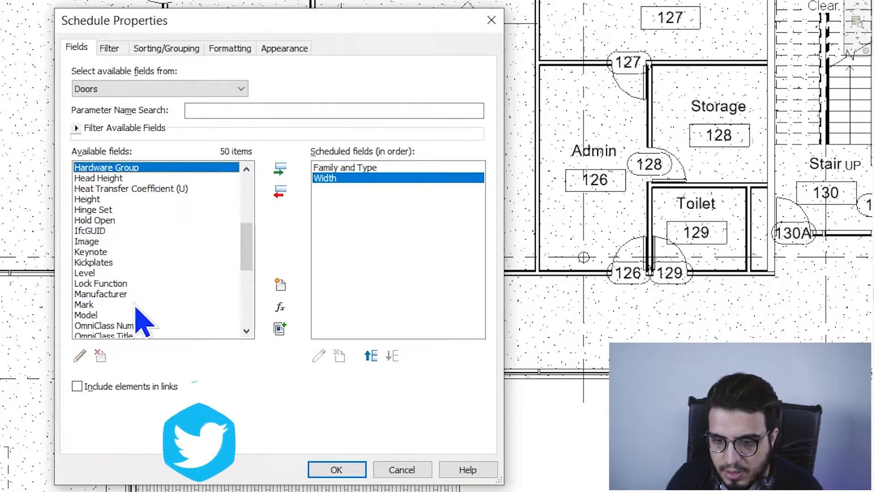
key("Down")
key("Down")
key("Down")
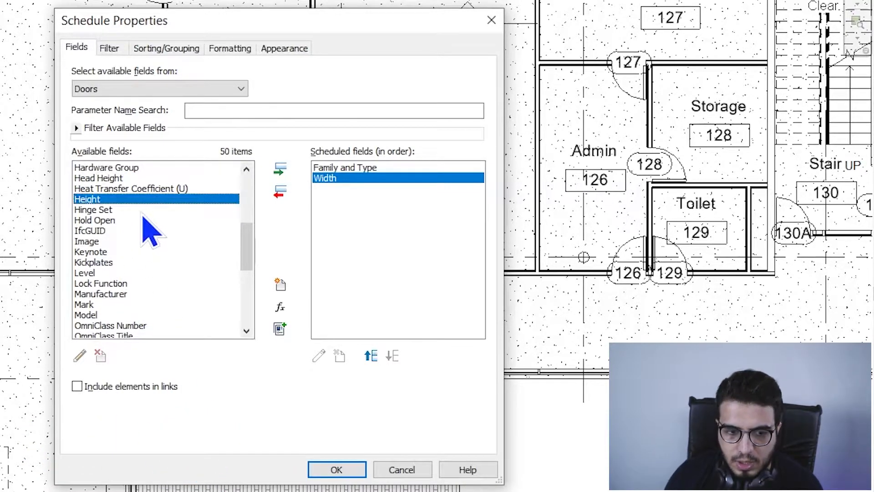
left_click(287, 174)
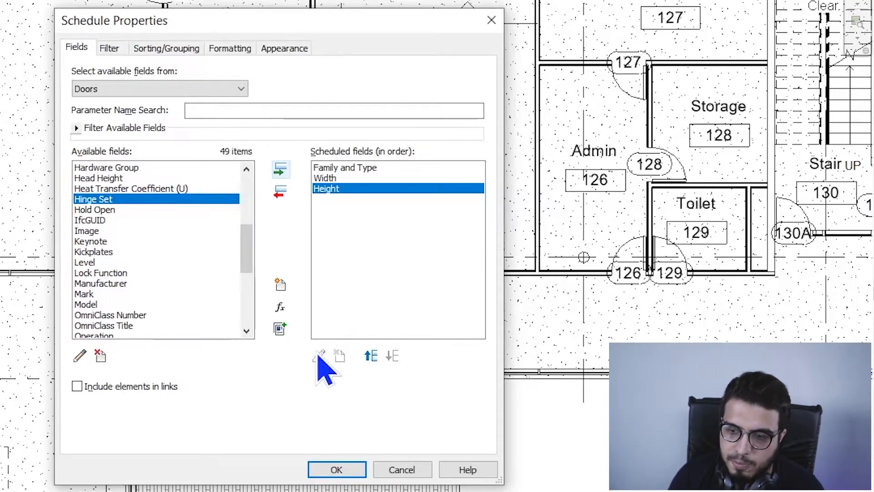
Step: Start a combined parameter and name it 'W*H'
left_click(280, 328)
left_click_drag(185, 77, 193, 111)
left_click(277, 171)
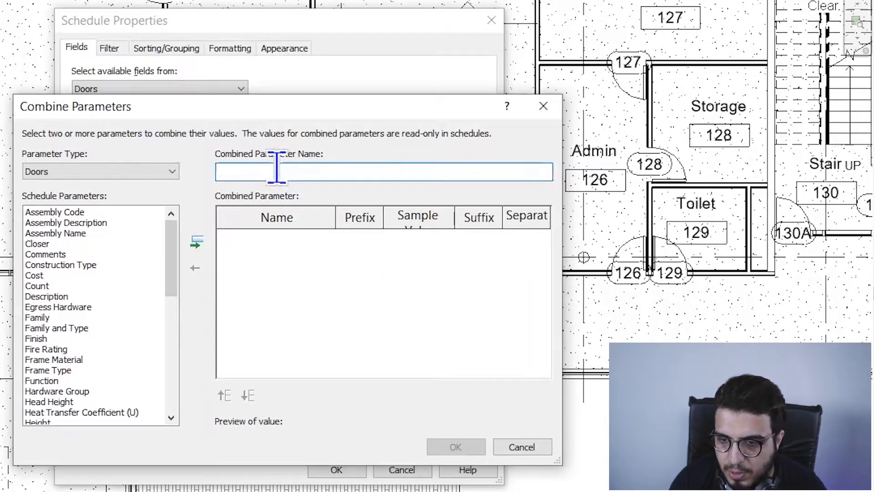
type("W*")
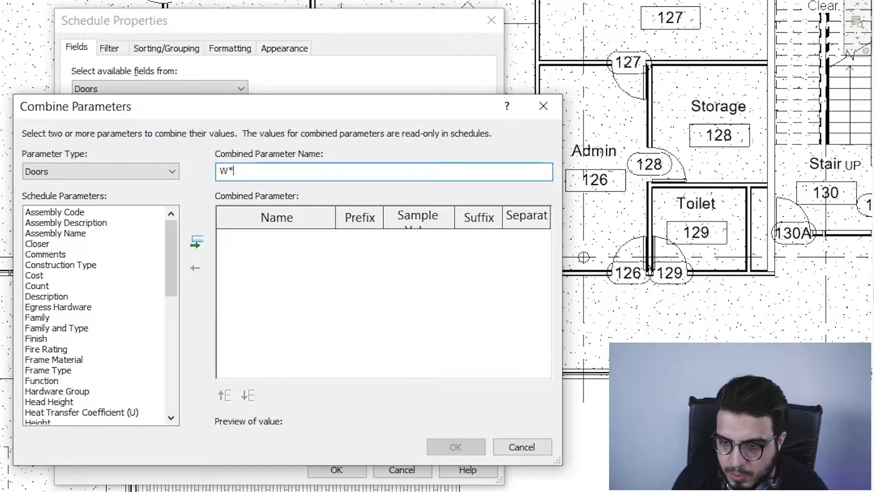
type("H")
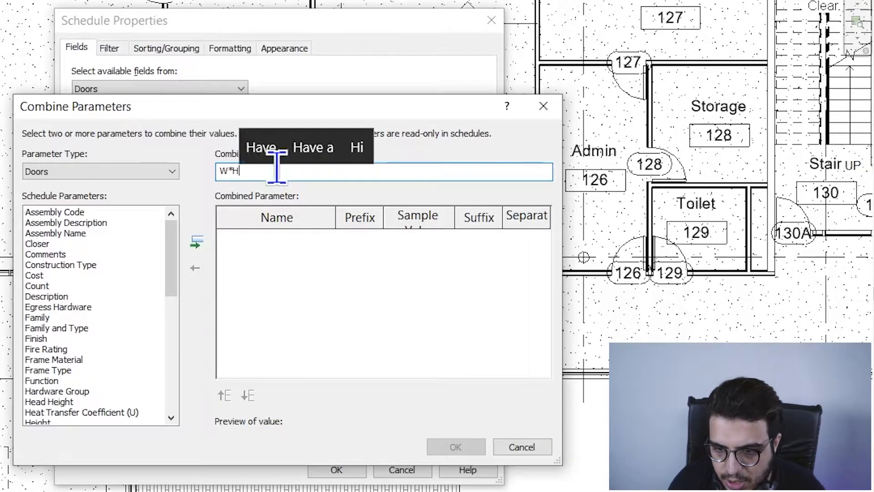
Step: Add Width and Height to the W*H combined parameter
left_click(102, 339)
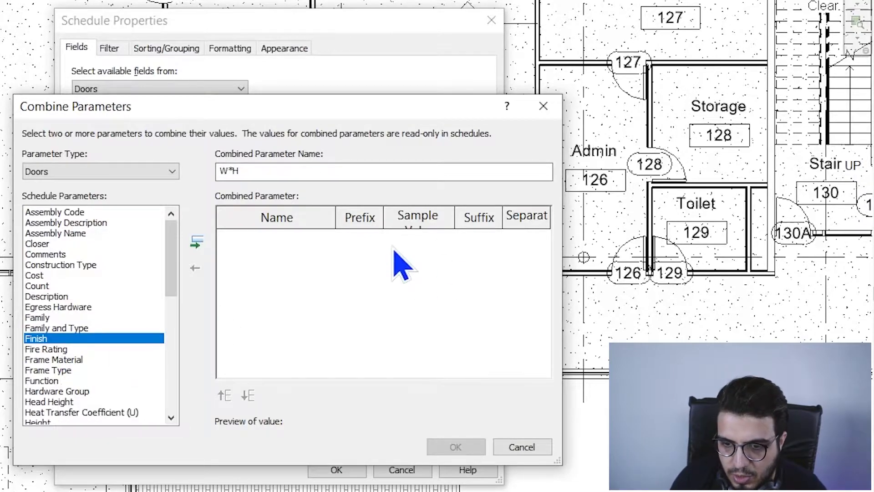
left_click(104, 306)
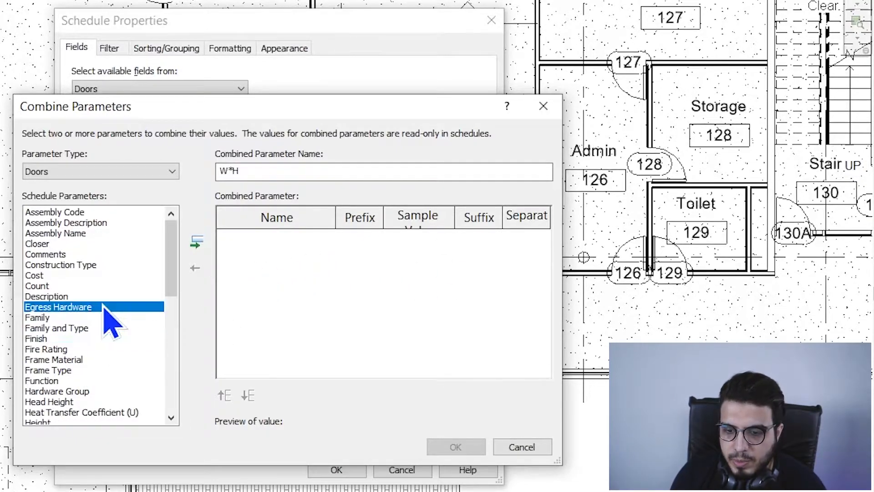
key("w")
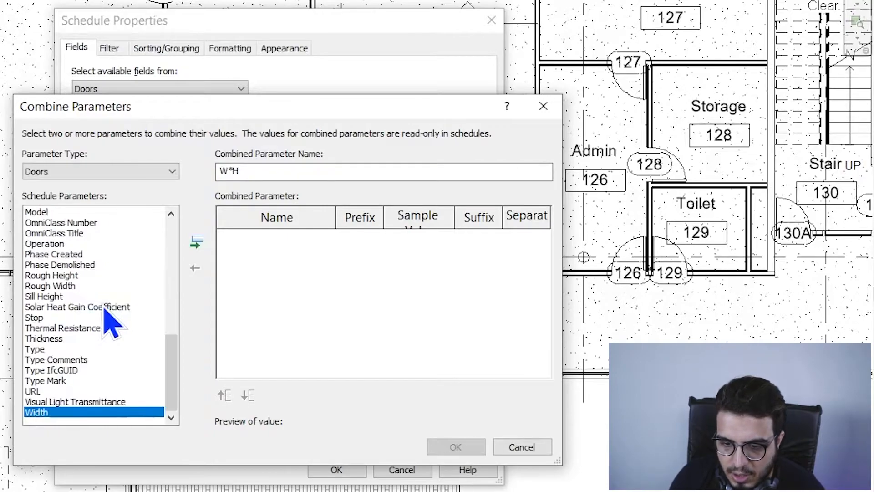
left_click(197, 242)
left_click(73, 308)
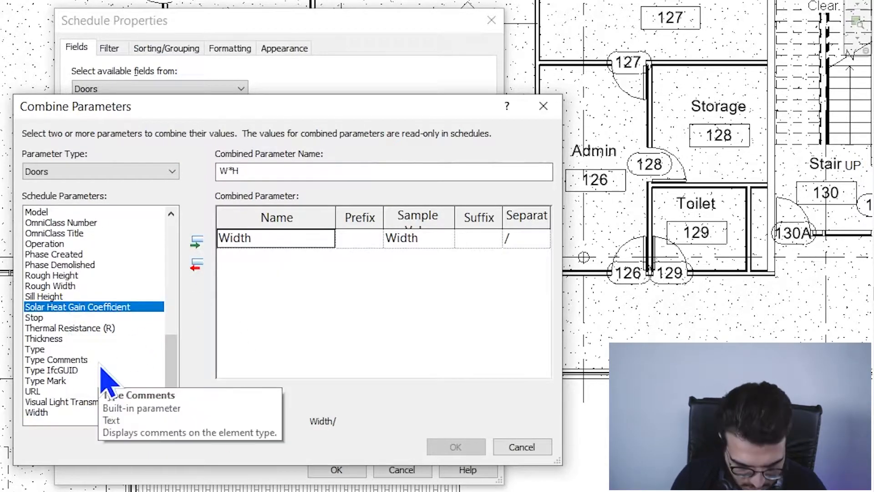
key("h")
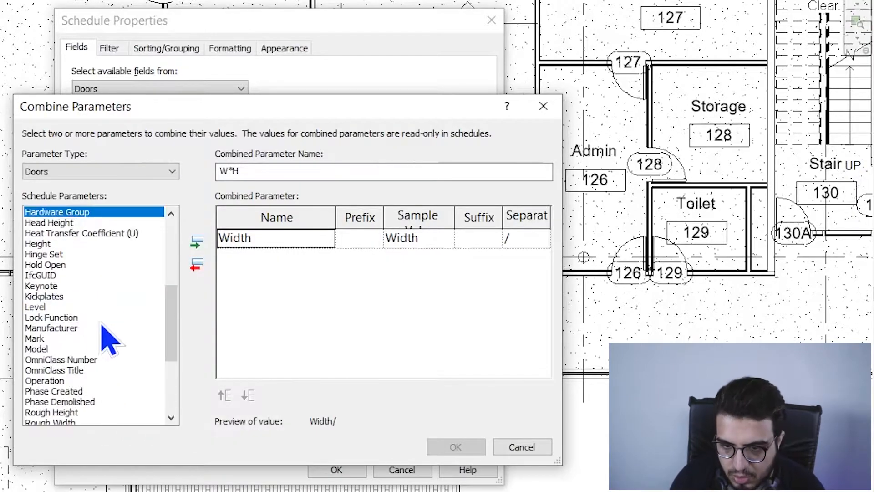
left_click(64, 244)
left_click(197, 241)
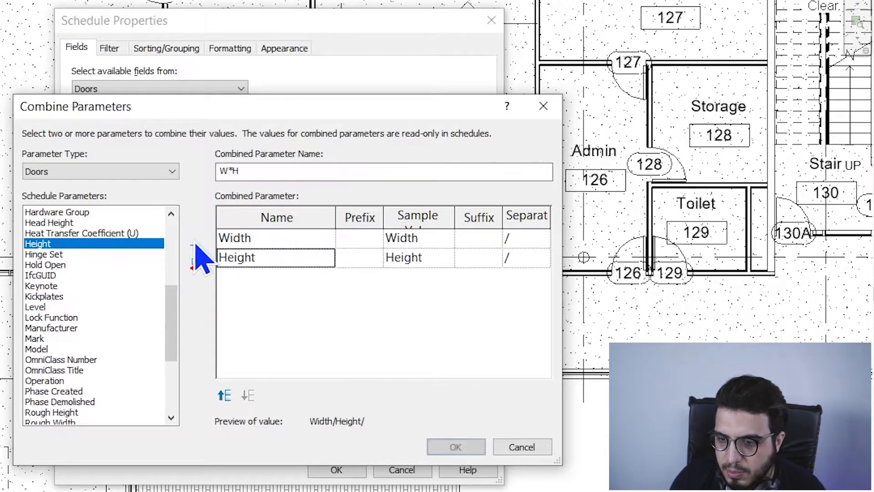
Step: Replace the slash separators with a * suffix after Width and confirm W*H
left_click(528, 239)
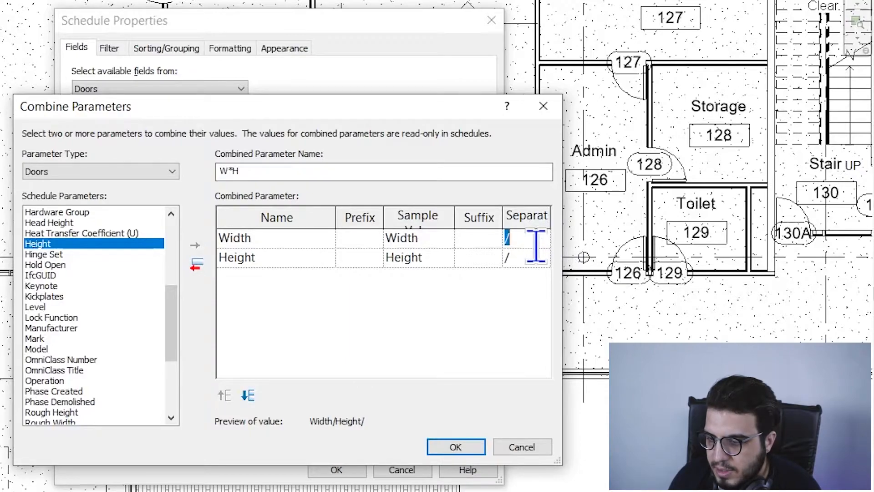
key("BackSpace")
left_click(524, 259)
key("BackSpace")
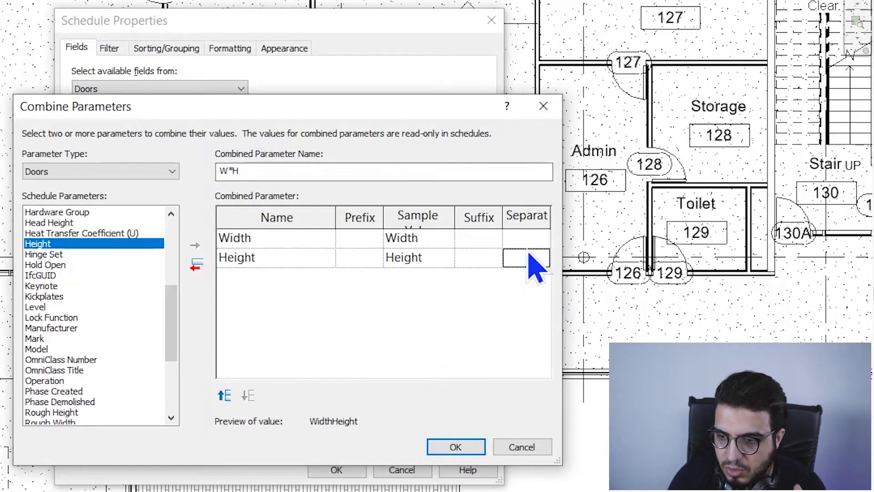
left_click(473, 236)
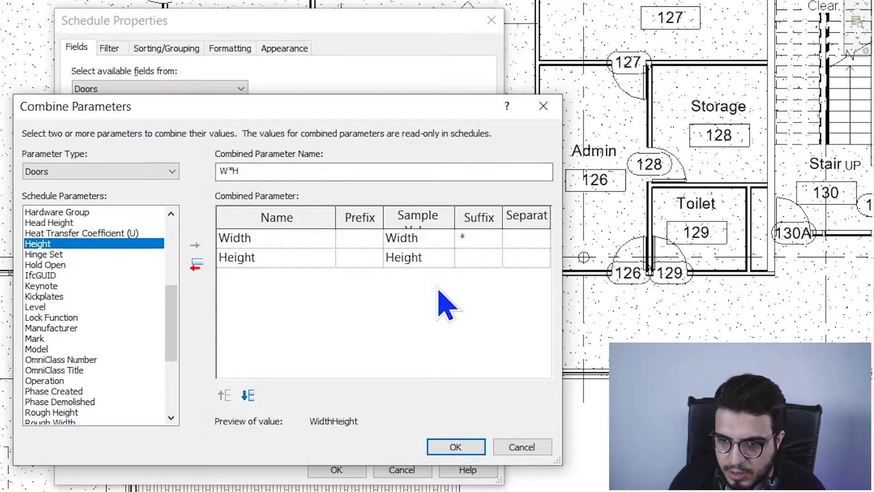
left_click(355, 259)
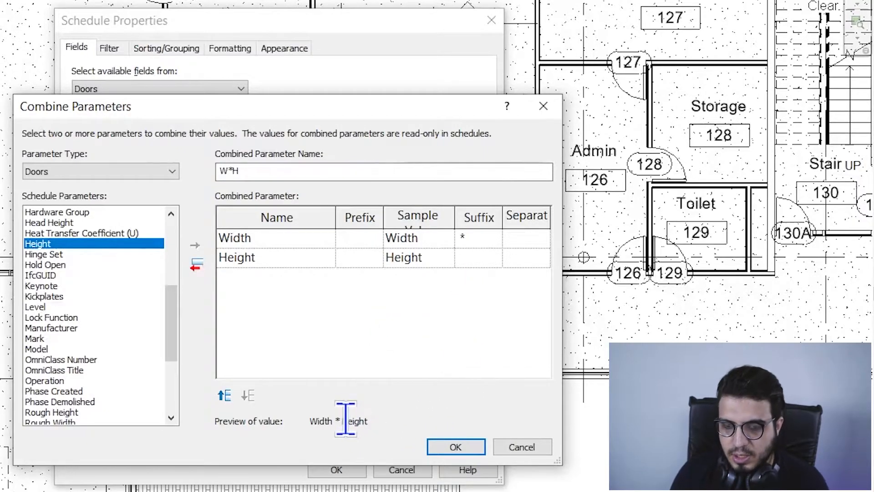
left_click(460, 450)
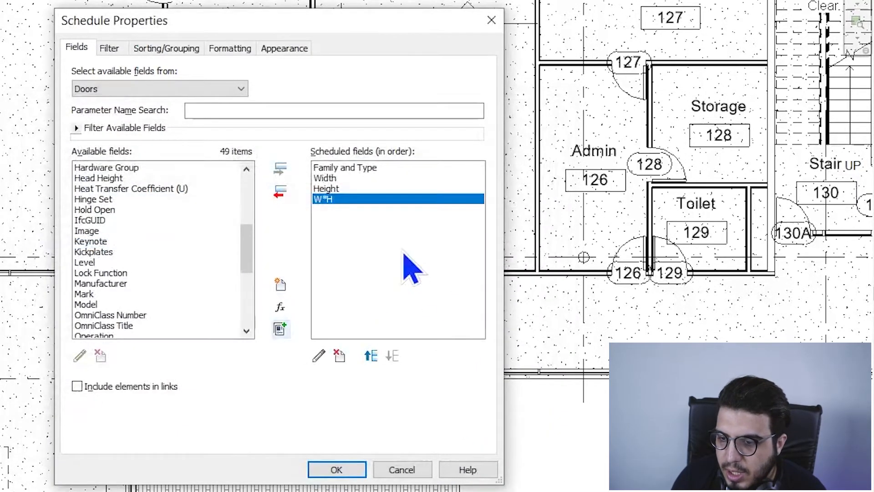
Step: Remove Height and Width from the scheduled fields and apply, leaving Family and Type and W*H
left_click(363, 189)
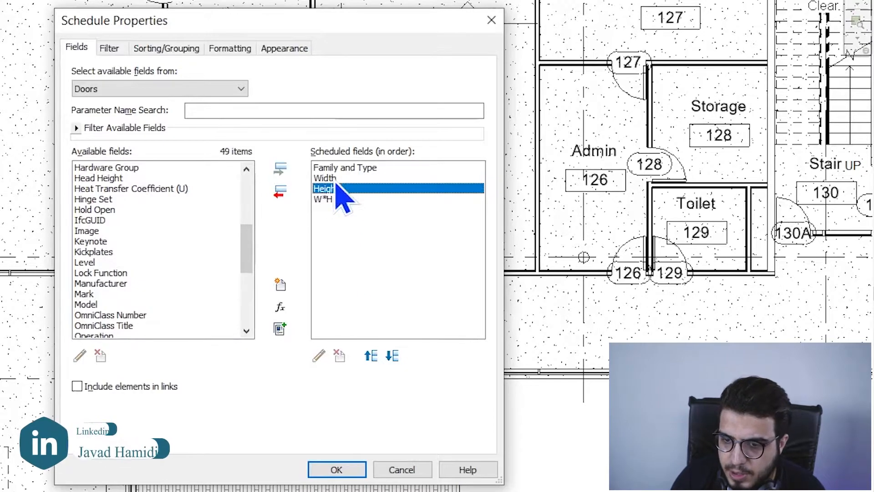
left_click(282, 192)
left_click(325, 178)
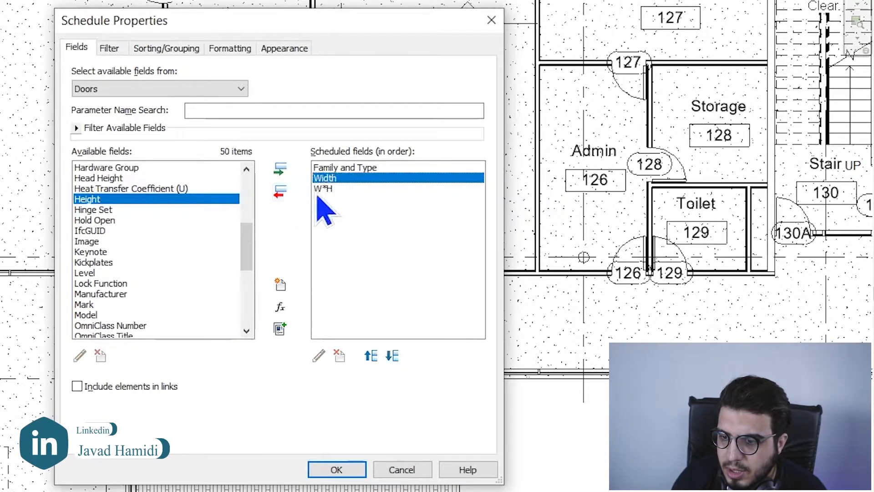
left_click(281, 192)
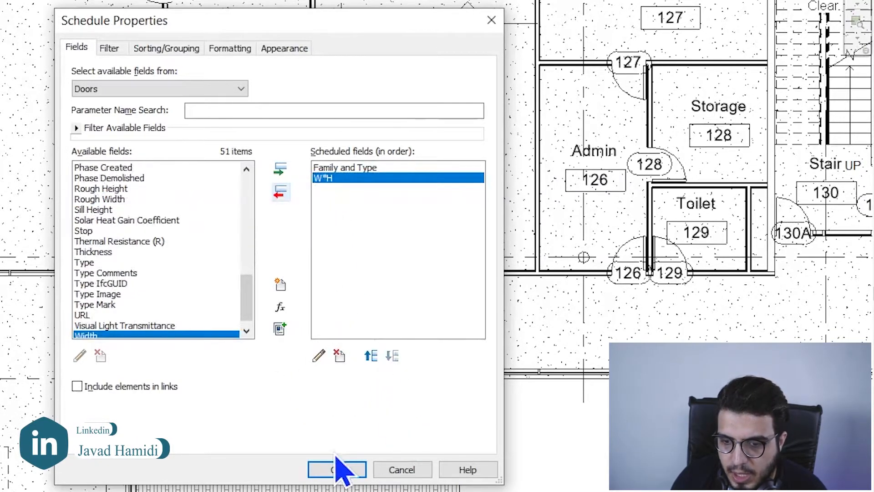
left_click(346, 473)
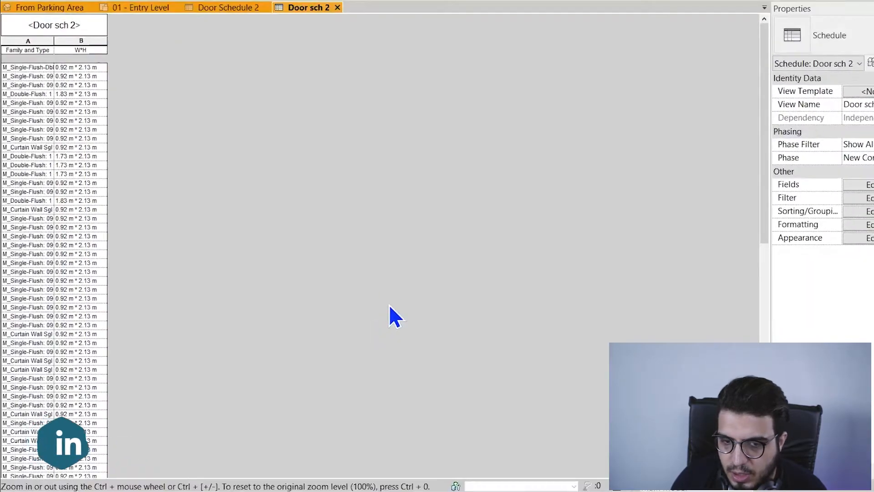
Step: Widen the Family and Type and W*H columns so full names show
scroll(76, 99, "up", 4, "ctrl")
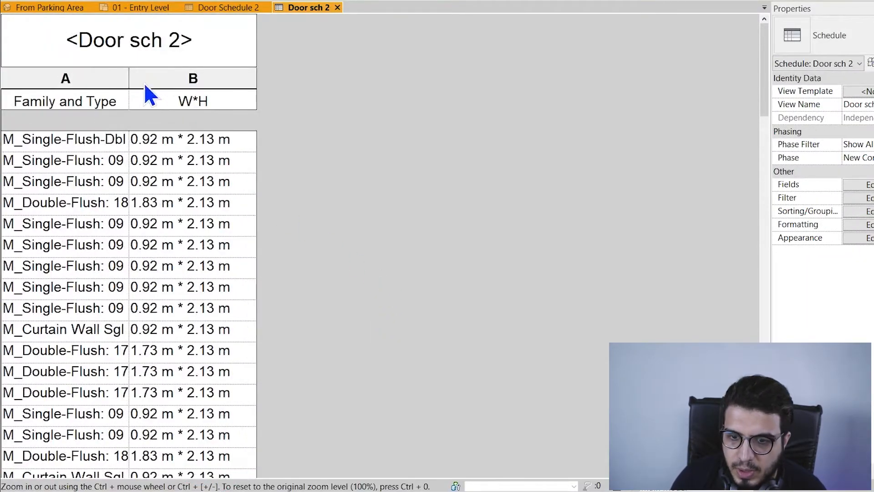
left_click_drag(129, 79, 201, 91)
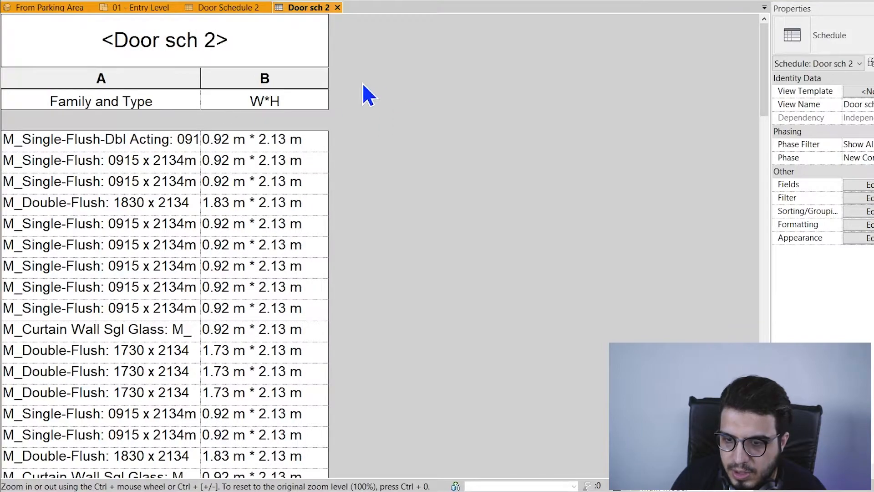
left_click_drag(326, 81, 468, 91)
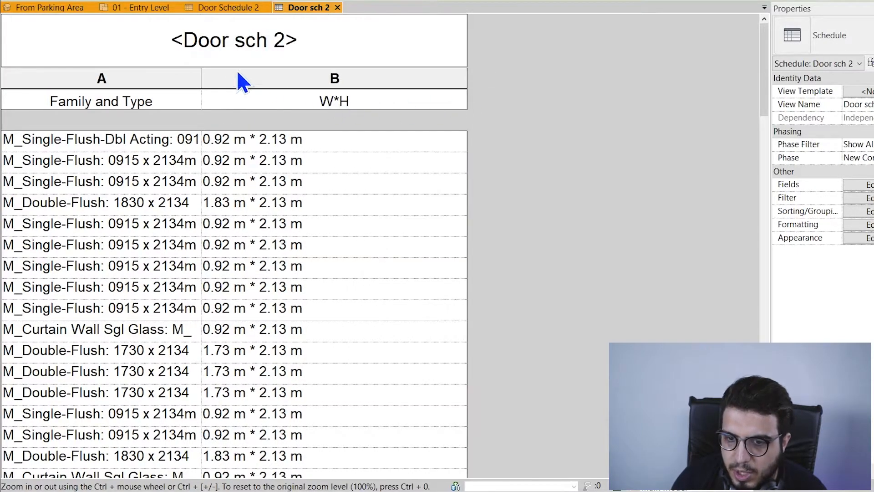
left_click_drag(201, 82, 278, 83)
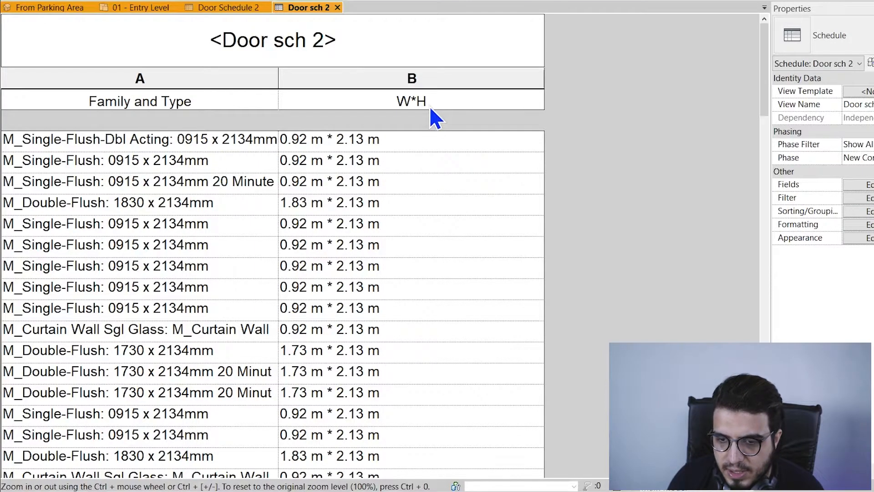
left_click(368, 81)
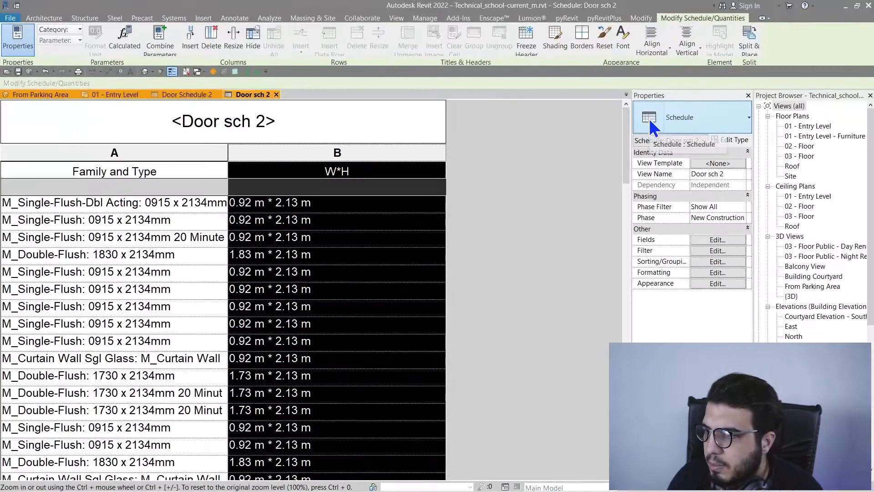
Step: Align column B's W*H values Middle vertically and Center horizontally
left_click(686, 46)
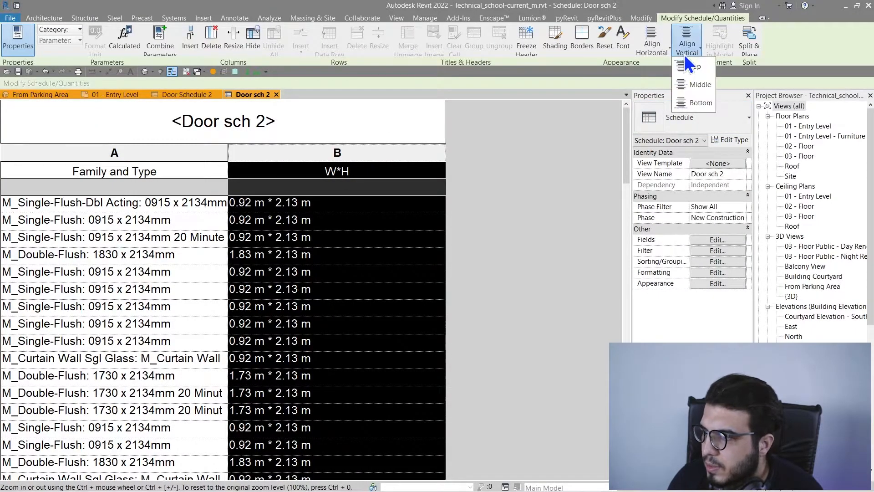
left_click(696, 81)
left_click(652, 43)
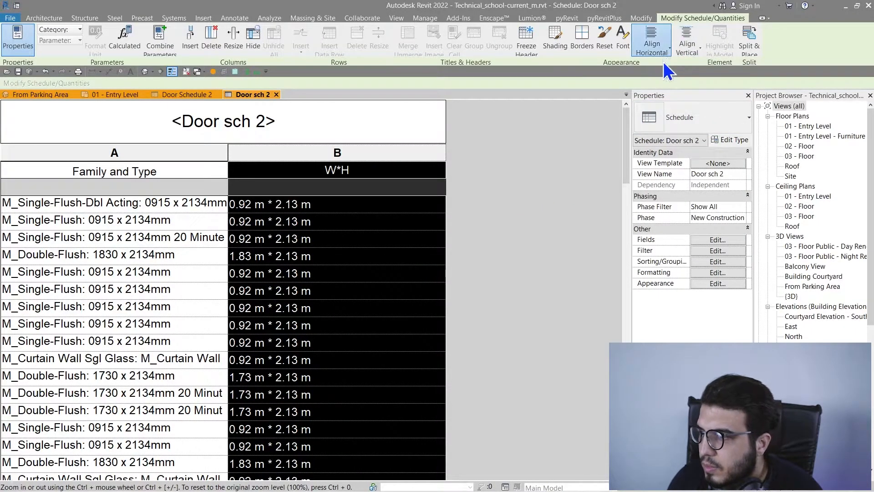
left_click(658, 84)
left_click(403, 222)
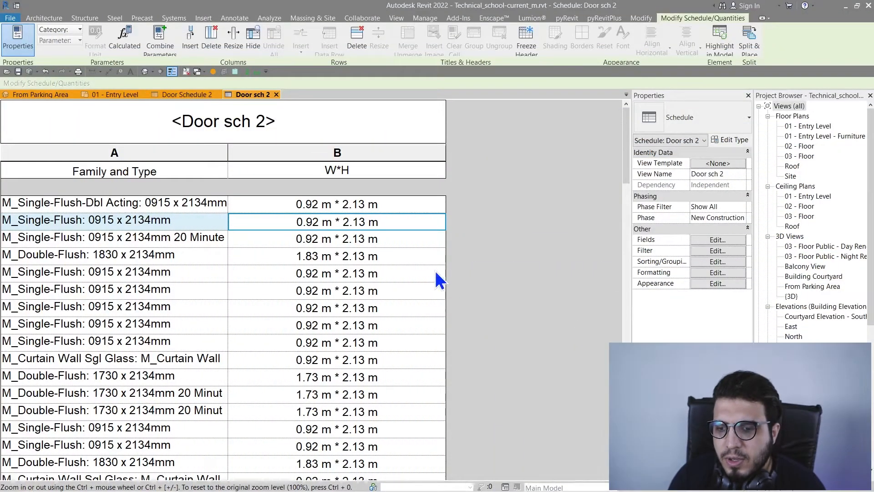
left_click(434, 272)
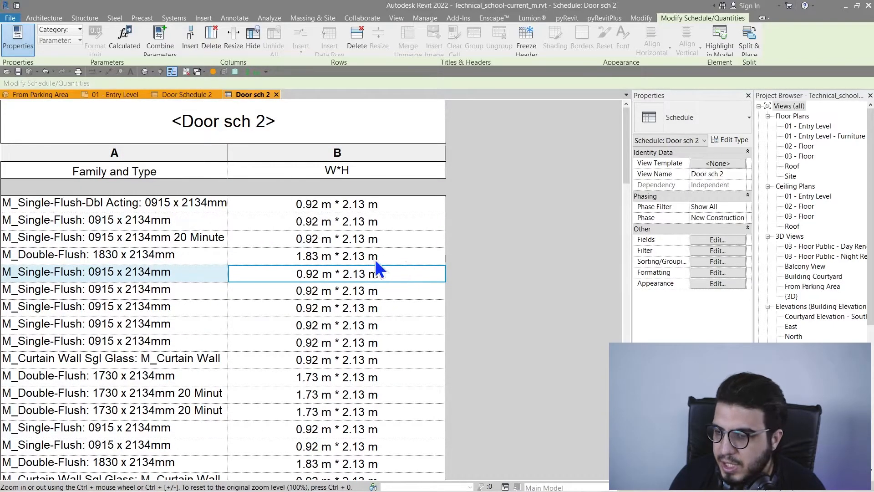
Step: Reopen the schedule's Fields settings and add Width, then Height, after W*H
left_click(127, 48)
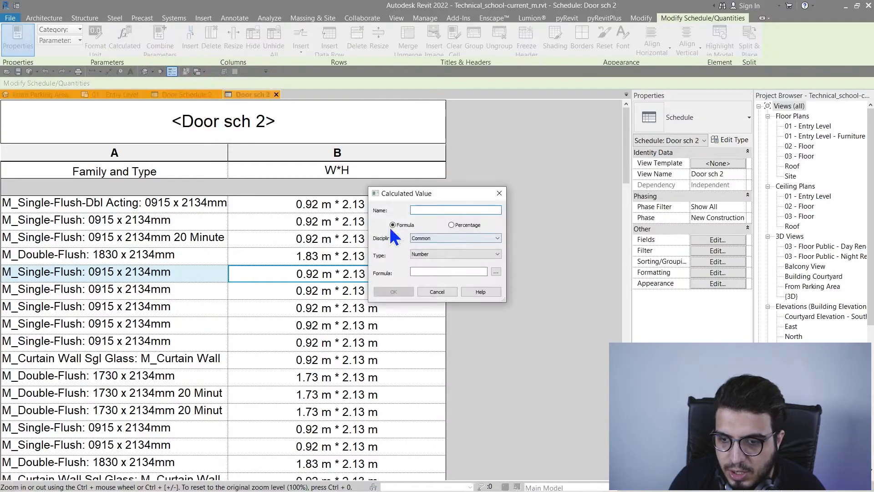
left_click(500, 193)
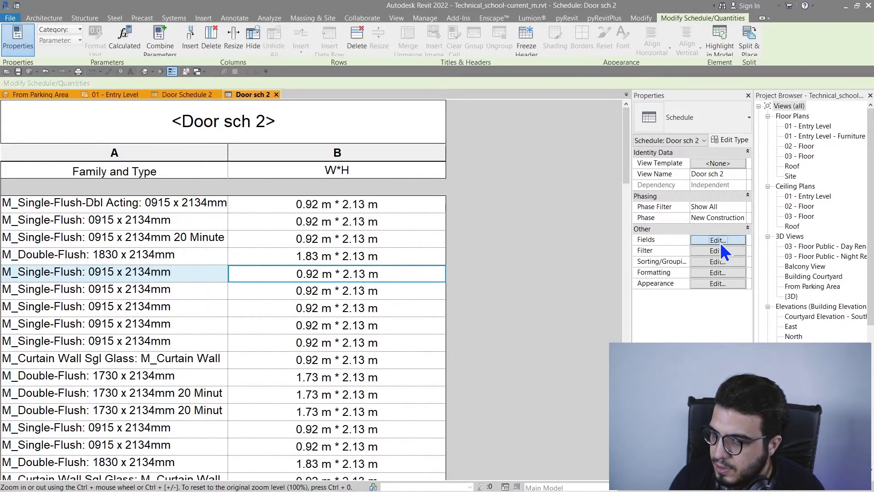
left_click(719, 240)
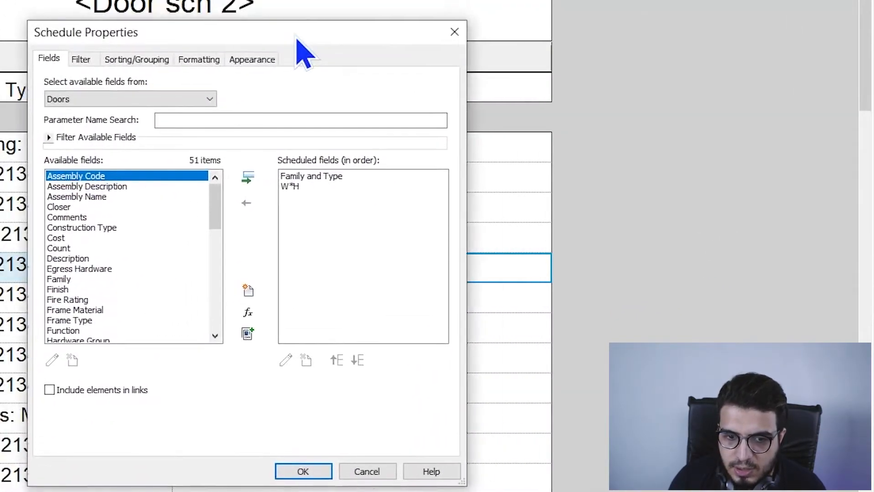
left_click_drag(296, 39, 263, 69)
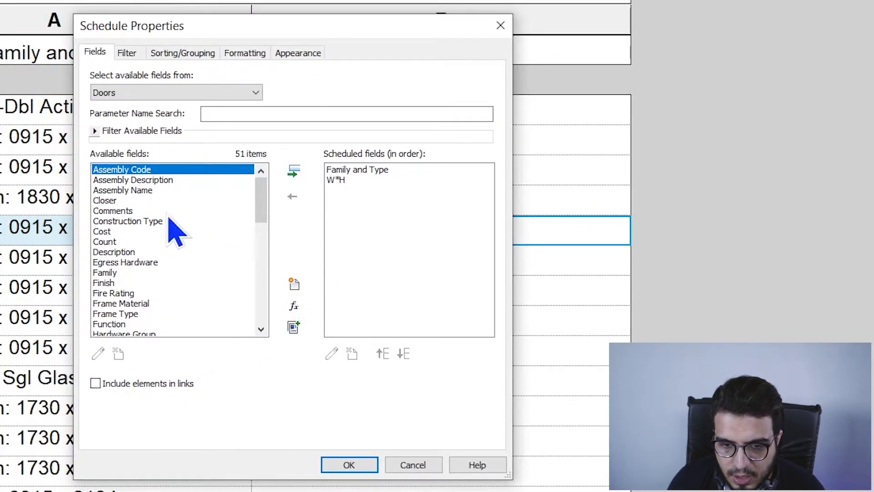
left_click(137, 201)
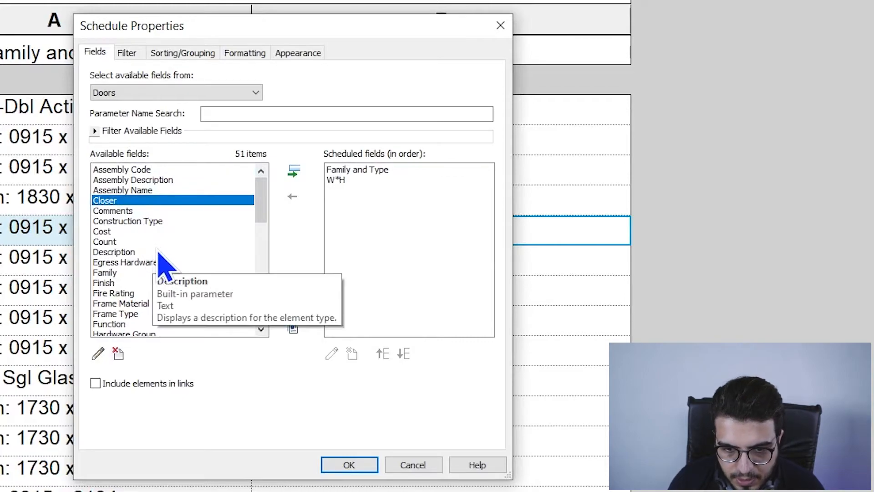
key("w")
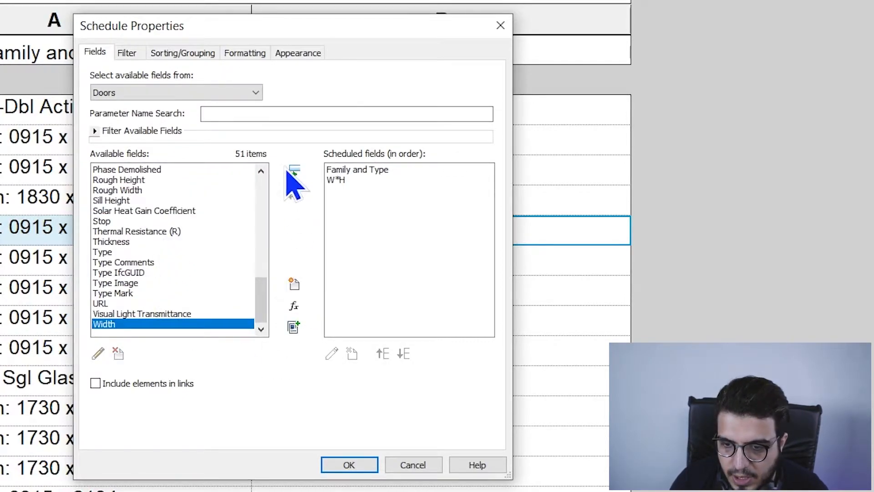
left_click(300, 177)
left_click(155, 252)
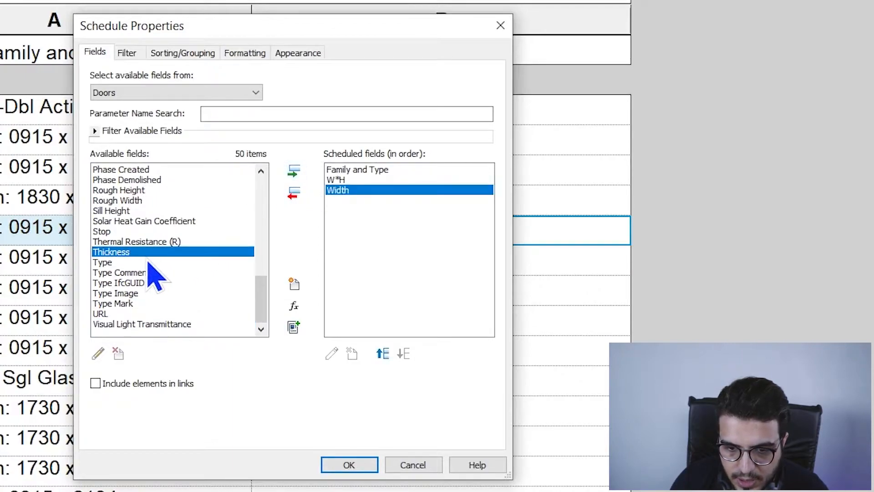
key("h")
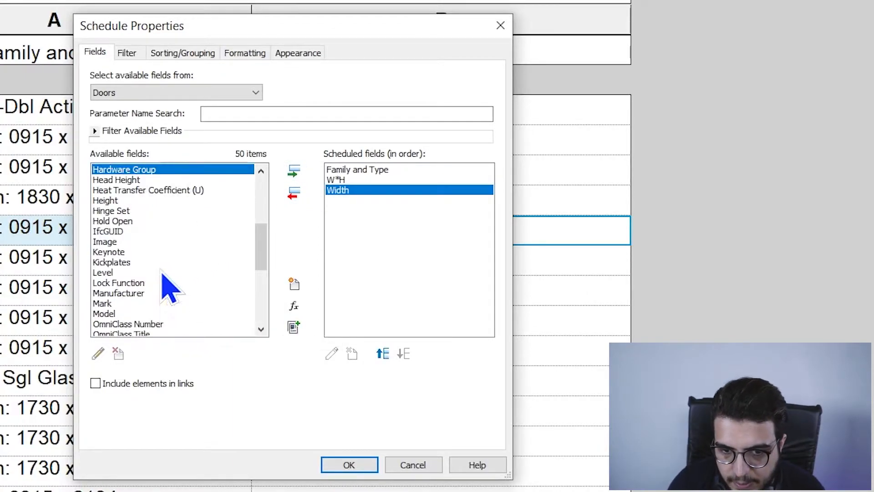
left_click(117, 201)
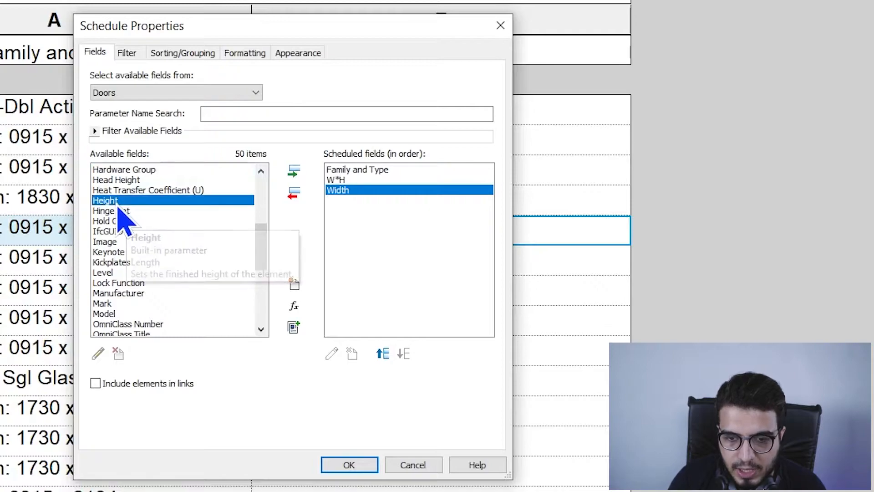
left_click(302, 169)
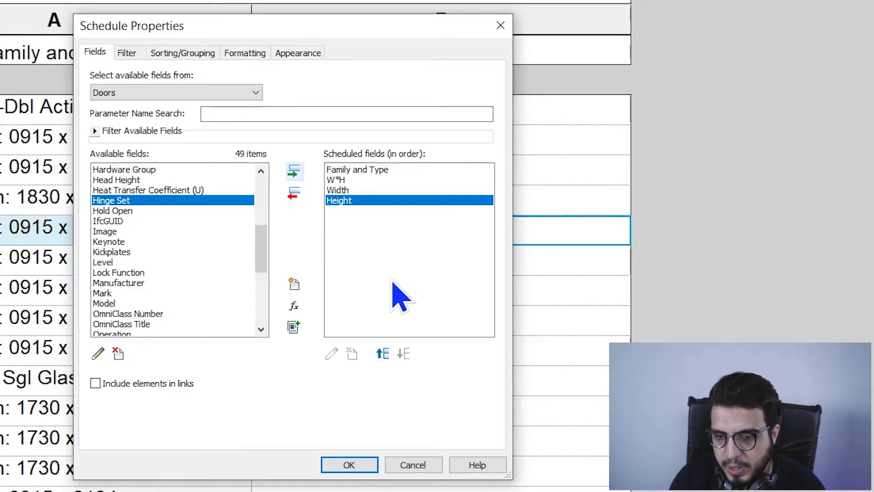
Step: Create a calculated value named 'Opening Area' with Common discipline and Area type
left_click(295, 306)
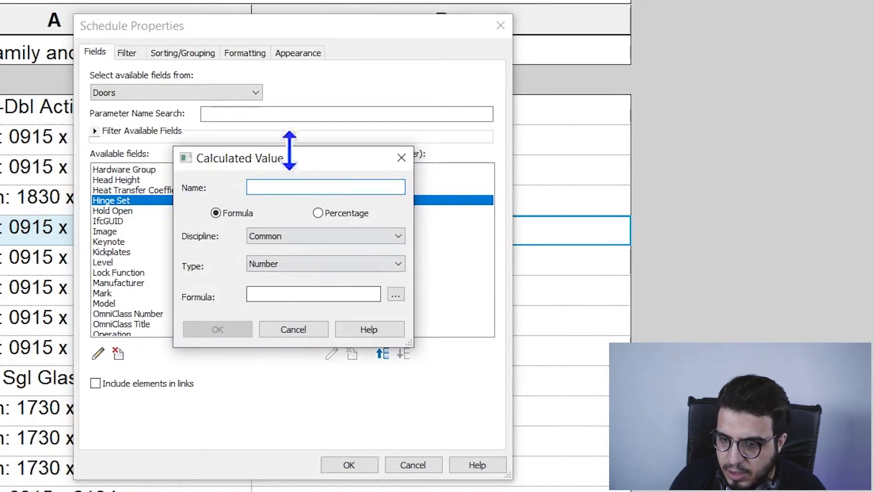
left_click_drag(288, 151, 266, 187)
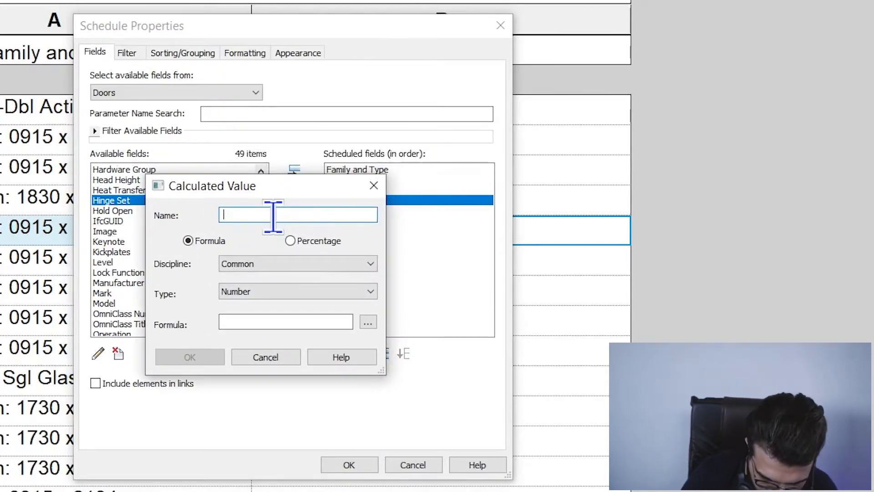
type("OPENING")
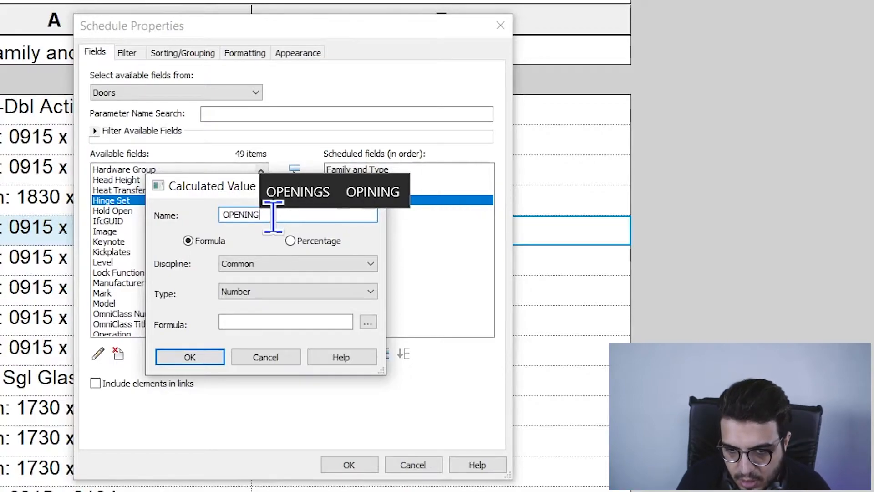
type(" At")
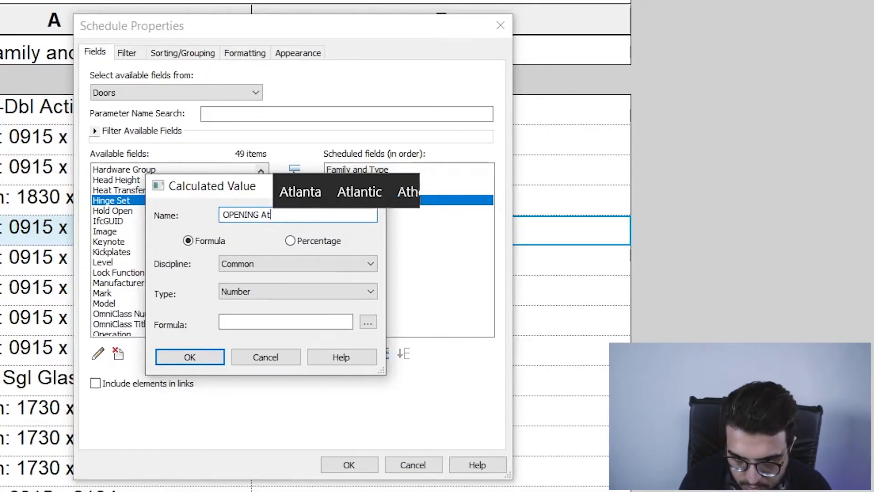
key("BackSpace")
key("BackSpace")
key("BackSpace")
key("BackSpace")
key("BackSpace")
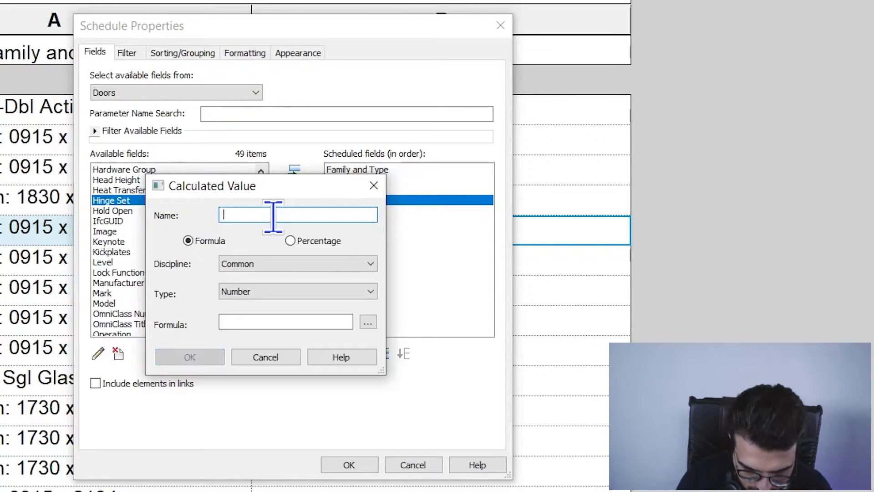
type("Op")
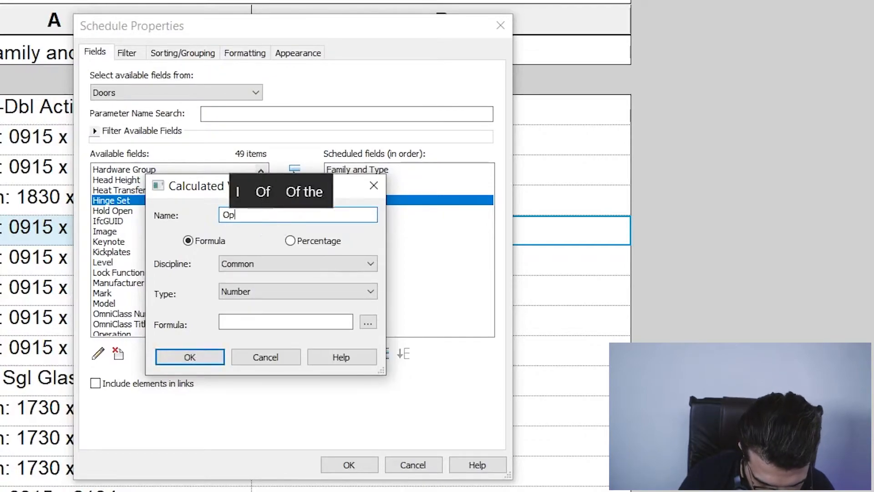
type("ening Are")
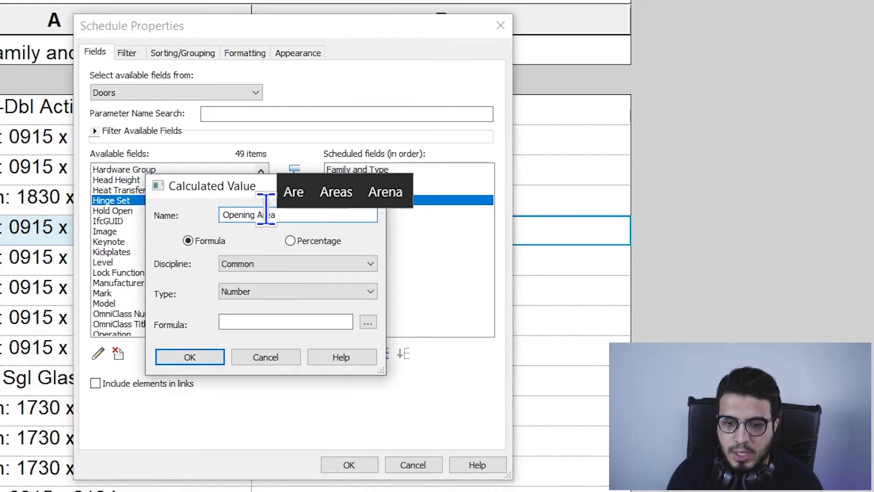
type("a")
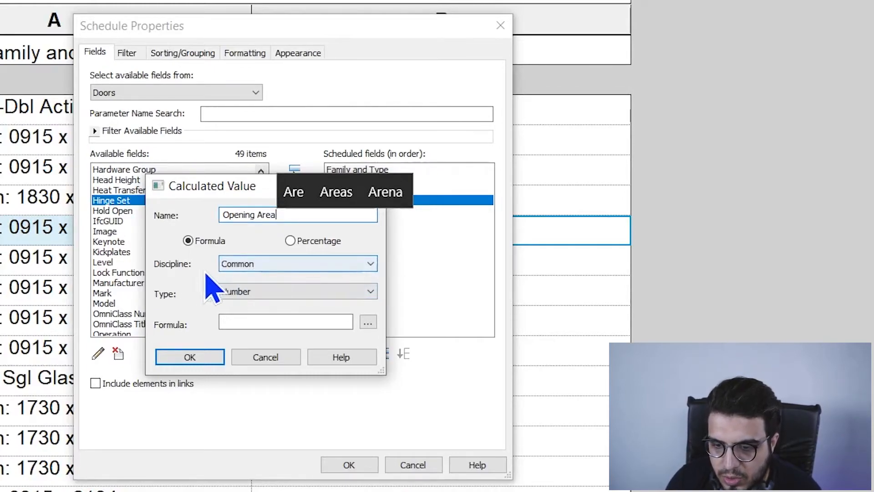
left_click(349, 267)
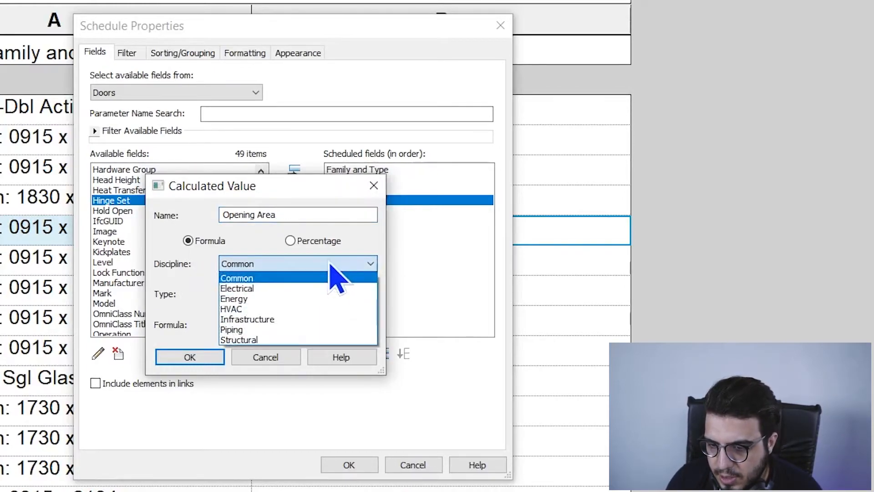
left_click(336, 275)
left_click(296, 294)
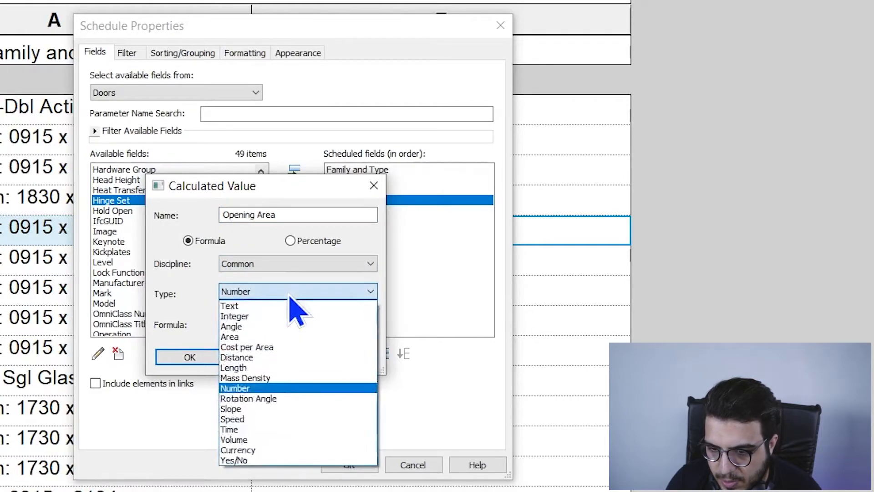
left_click(281, 338)
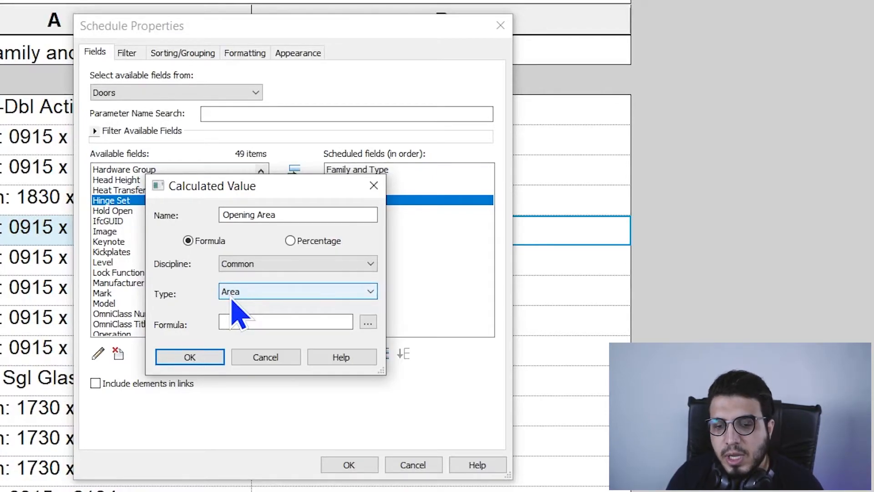
Step: Give Opening Area the formula Width*Height and confirm the field
left_click(272, 321)
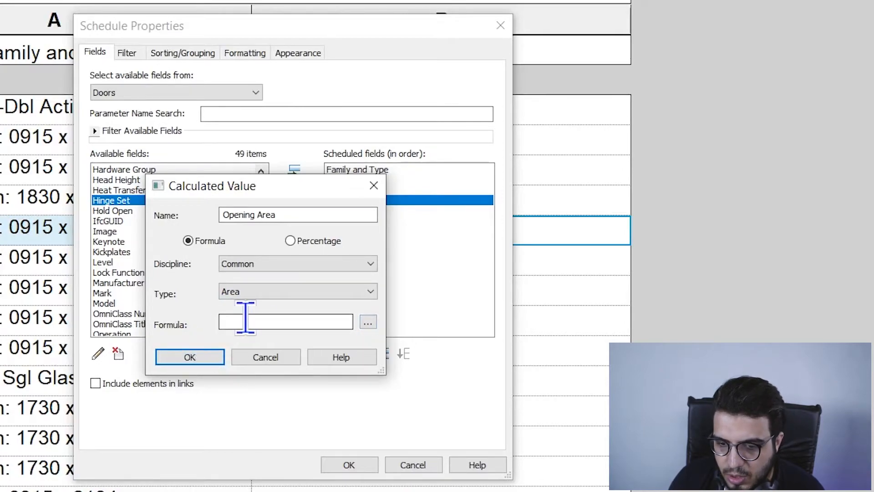
left_click(368, 322)
left_click(200, 213)
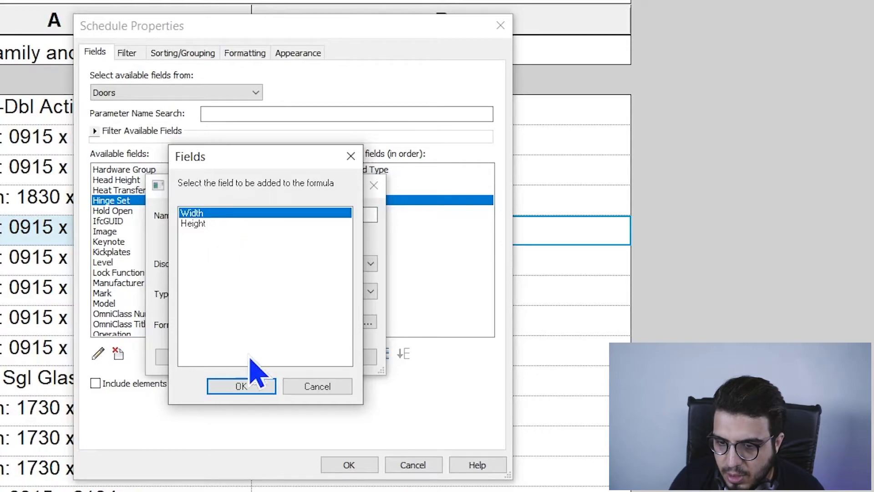
left_click(259, 386)
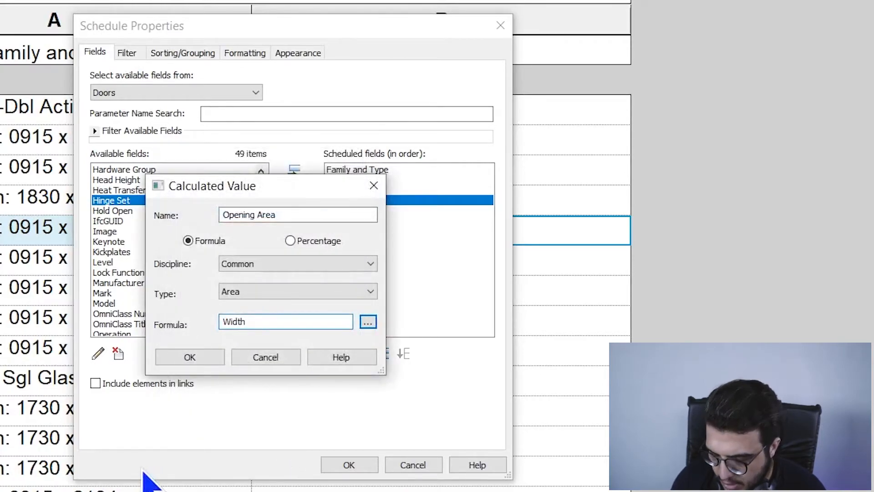
left_click(375, 323)
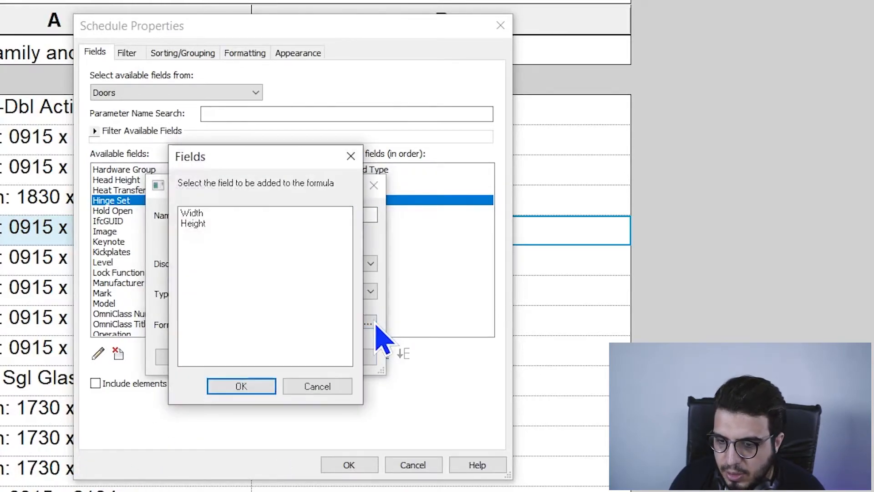
left_click(210, 223)
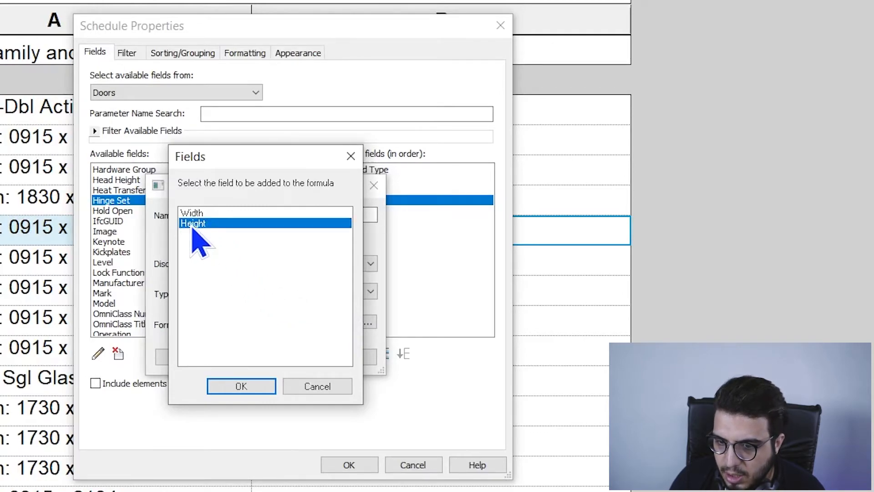
left_click(242, 387)
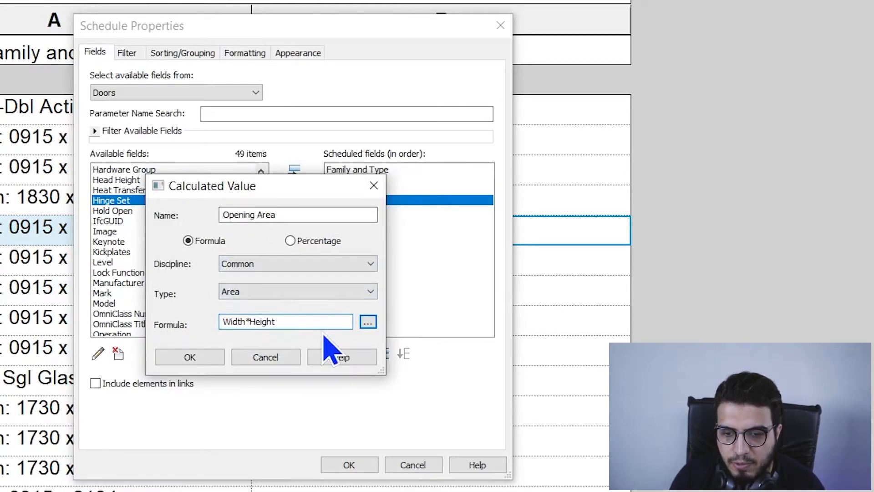
left_click(197, 363)
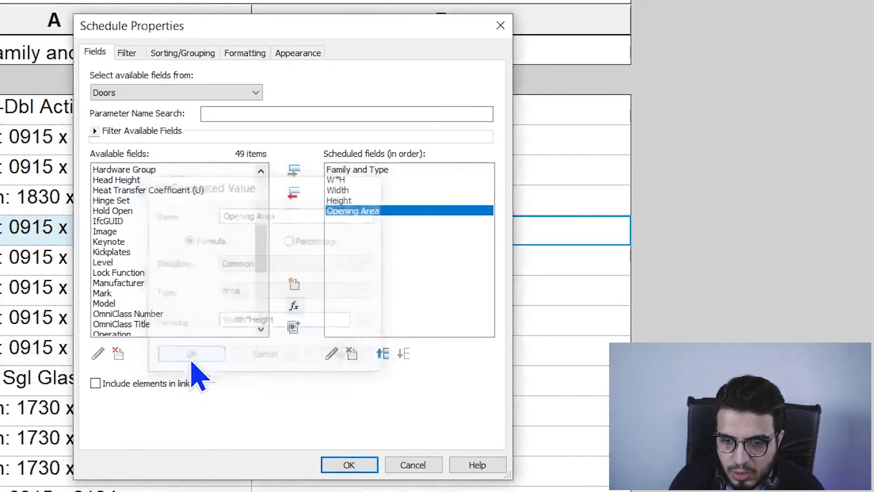
Step: Keep Height despite the removal warning and apply Width, Height and Opening Area to the schedule
left_click(359, 201)
left_click(293, 194)
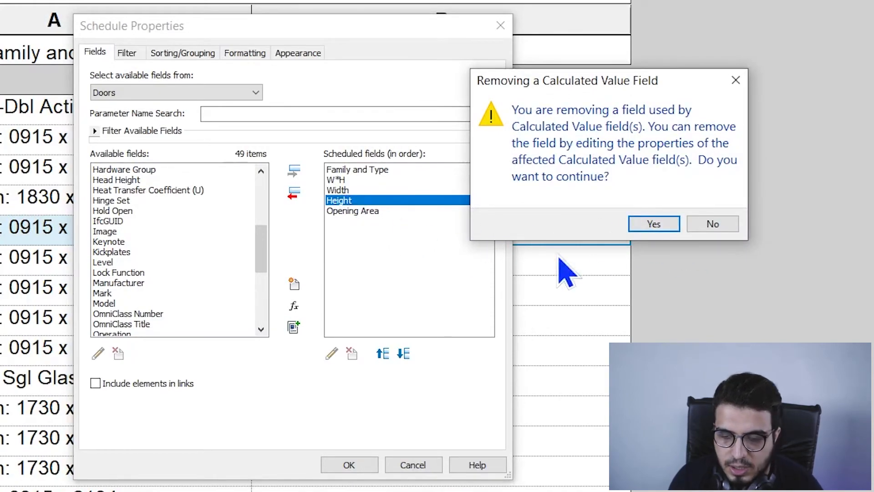
left_click(736, 80)
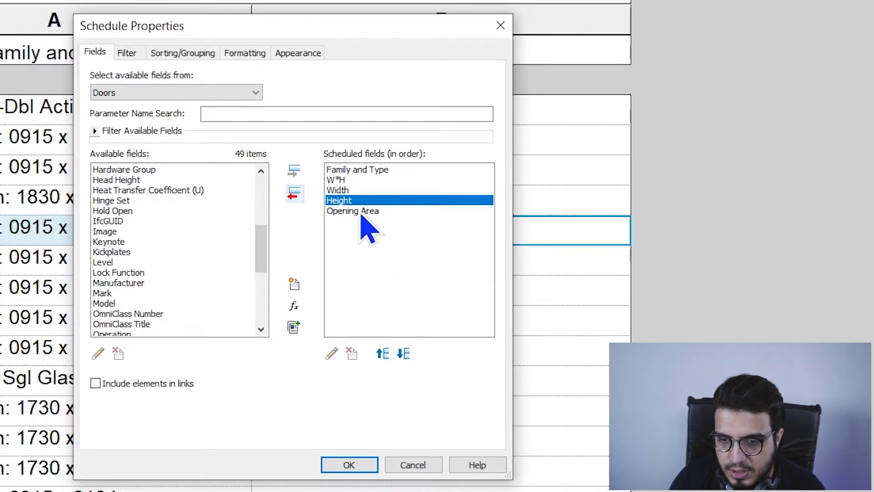
left_click(359, 180)
left_click(369, 200)
left_click(374, 190)
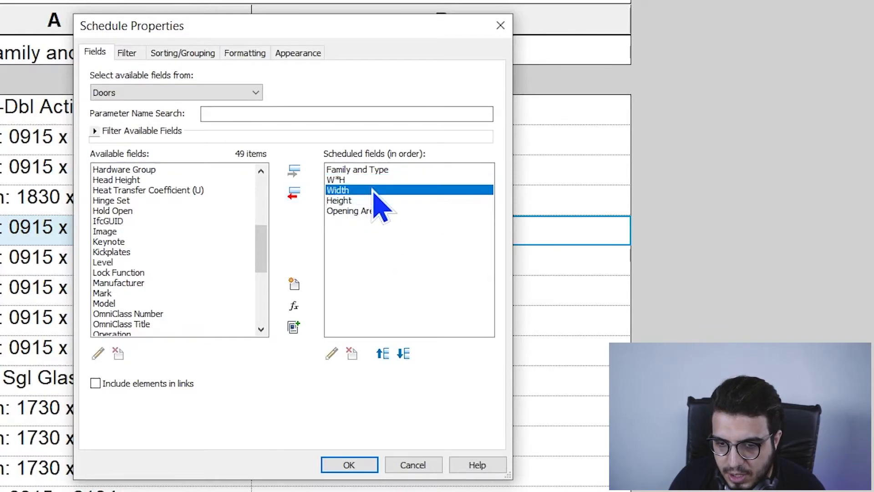
left_click(347, 465)
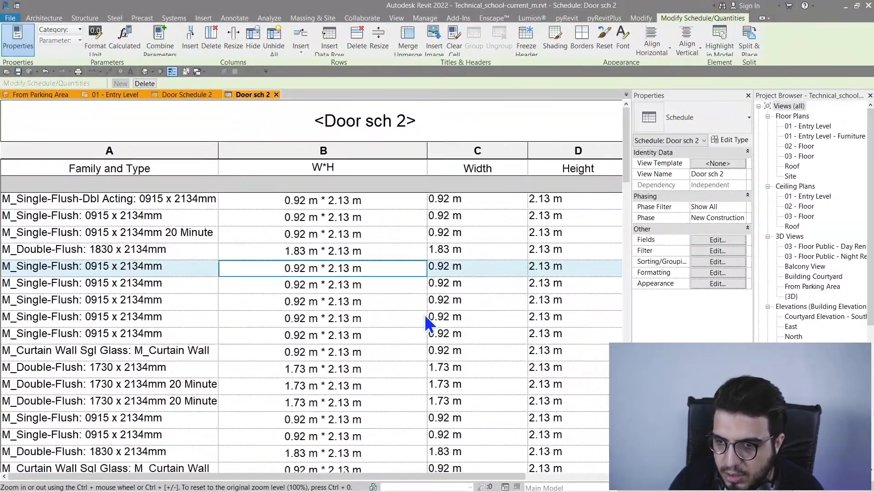
Step: Format Opening Area units to round to 2 decimal places instead of project settings
scroll(426, 313, "down", 2, "ctrl")
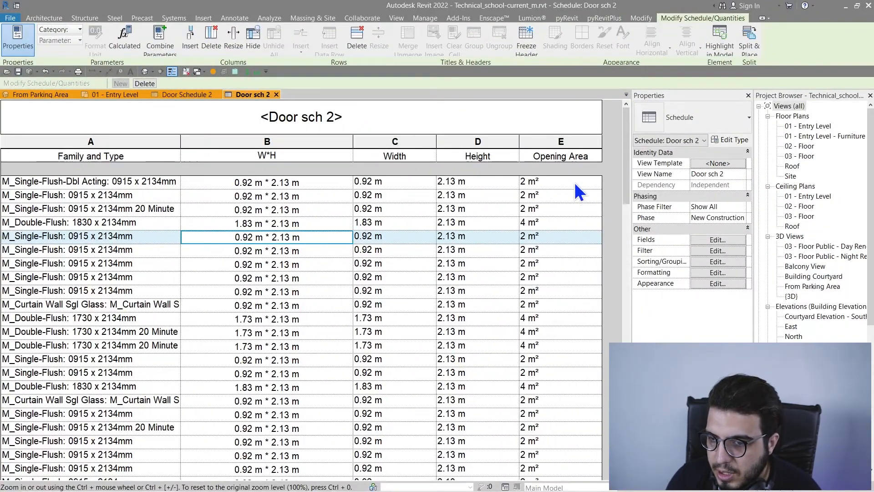
left_click(561, 141)
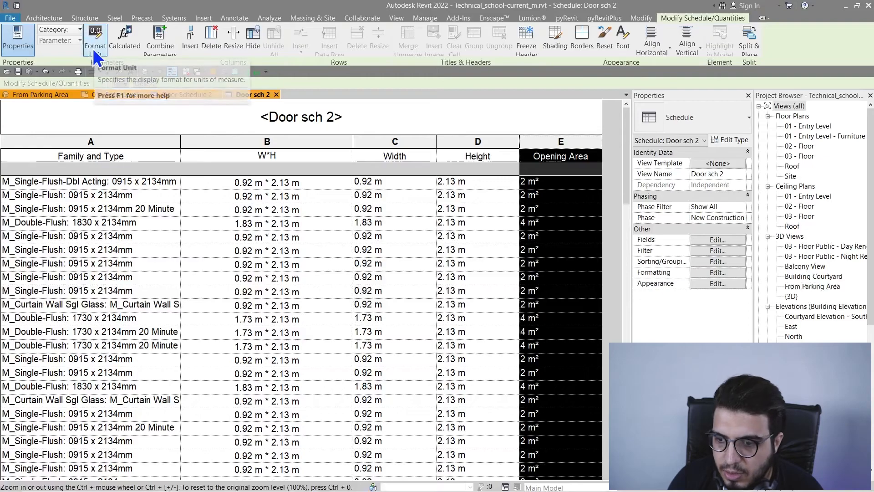
left_click(89, 45)
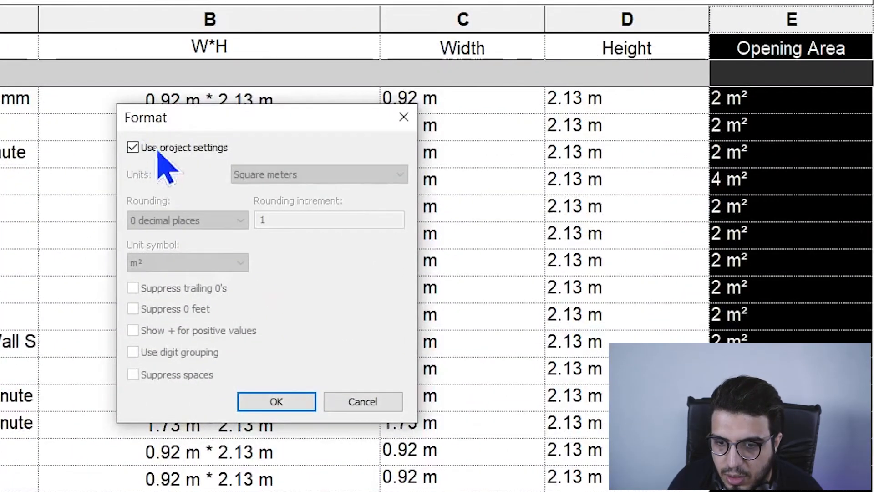
left_click(214, 153)
left_click(219, 154)
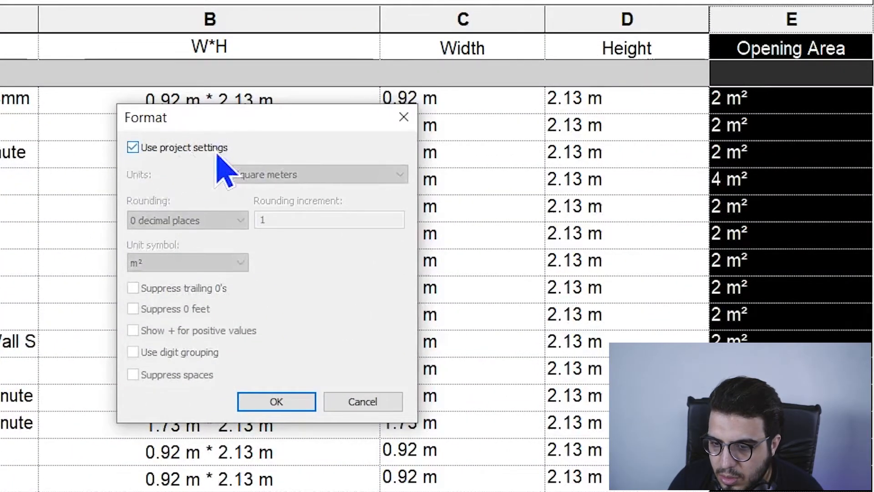
left_click(219, 154)
left_click(243, 220)
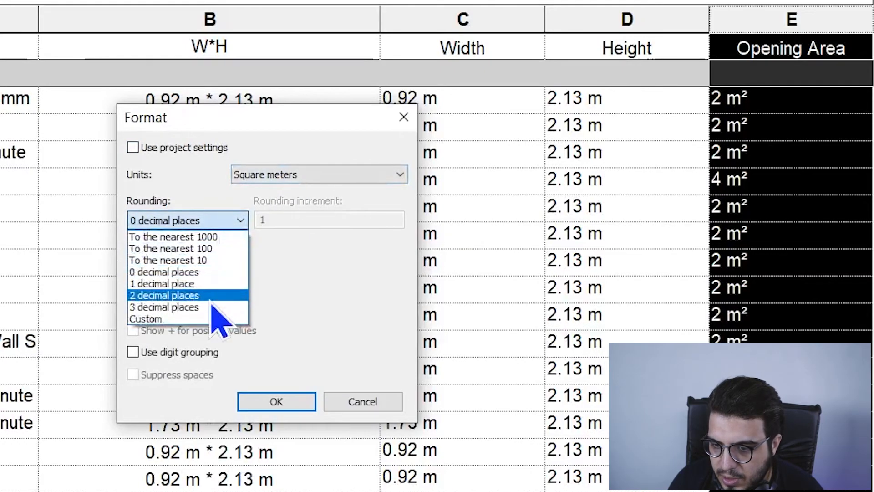
left_click(209, 290)
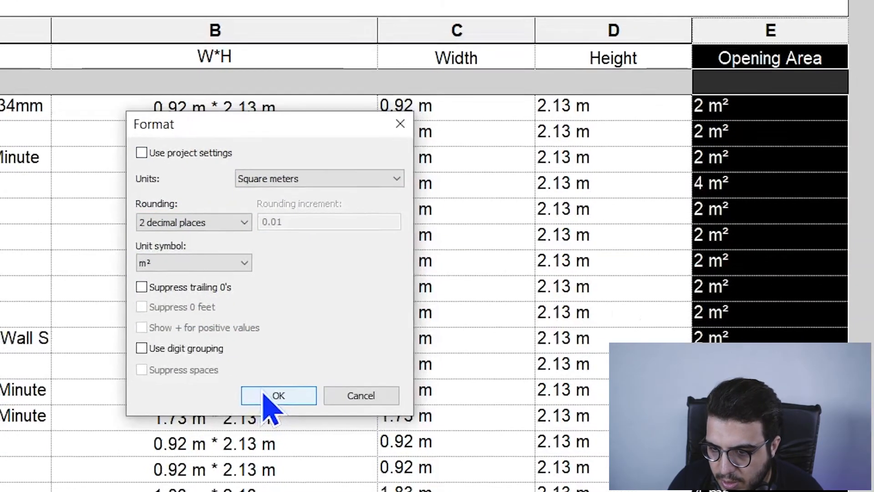
left_click(266, 403)
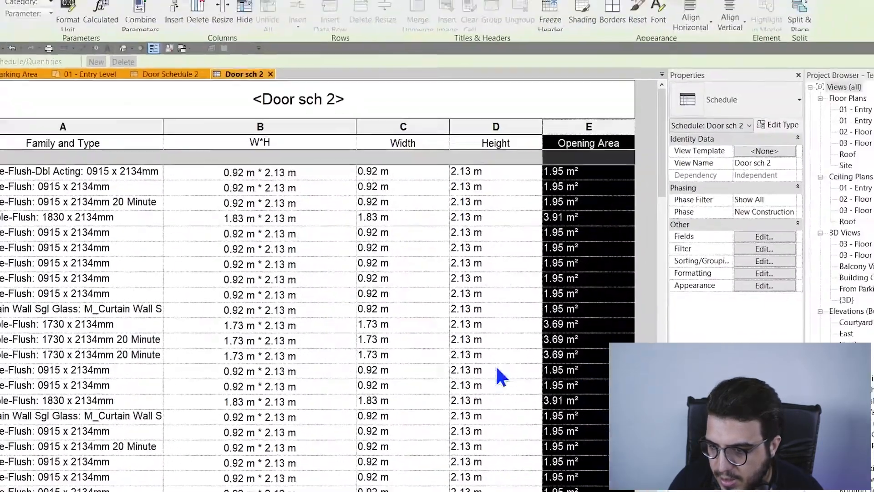
left_click(561, 278)
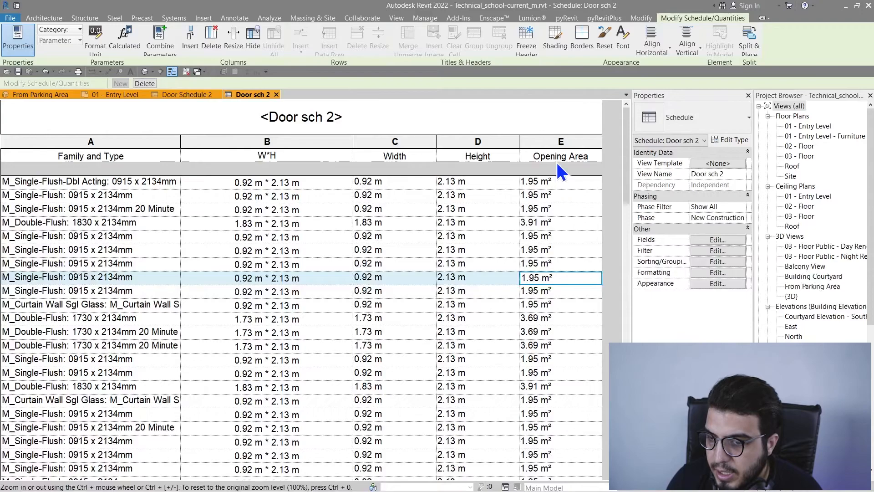
left_click(557, 143)
Step: Select the Width and Height columns together and hide them
left_click(445, 145)
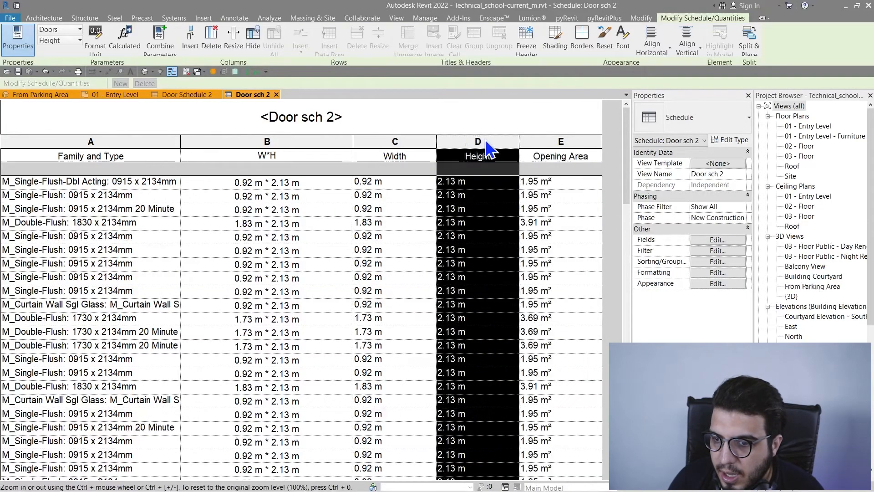
left_click(277, 145)
left_click_drag(476, 145, 427, 145)
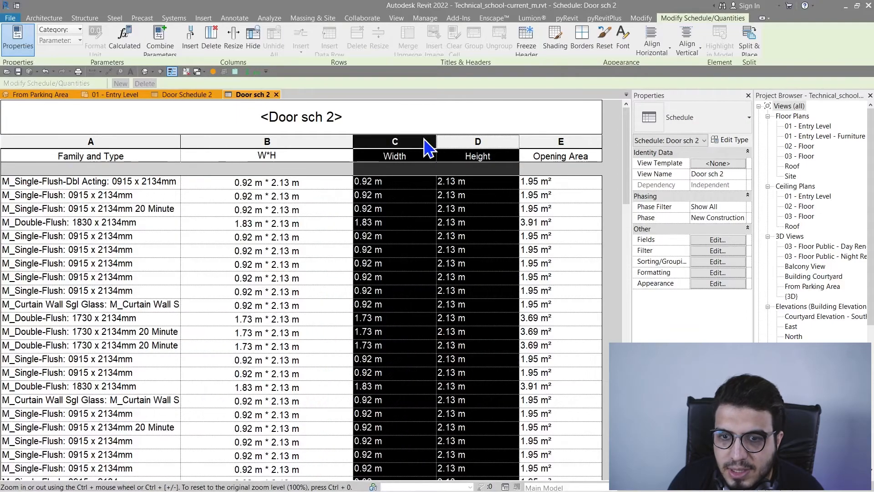
left_click(483, 154)
left_click_drag(462, 155, 408, 141)
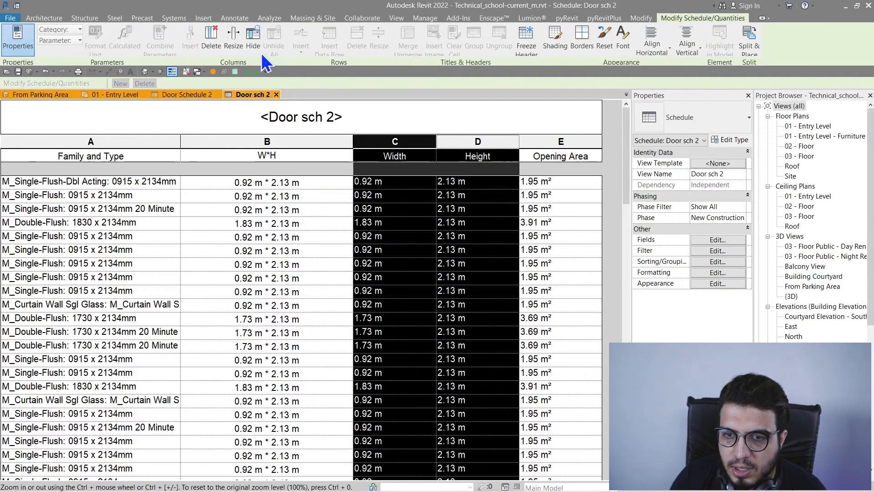
left_click(259, 48)
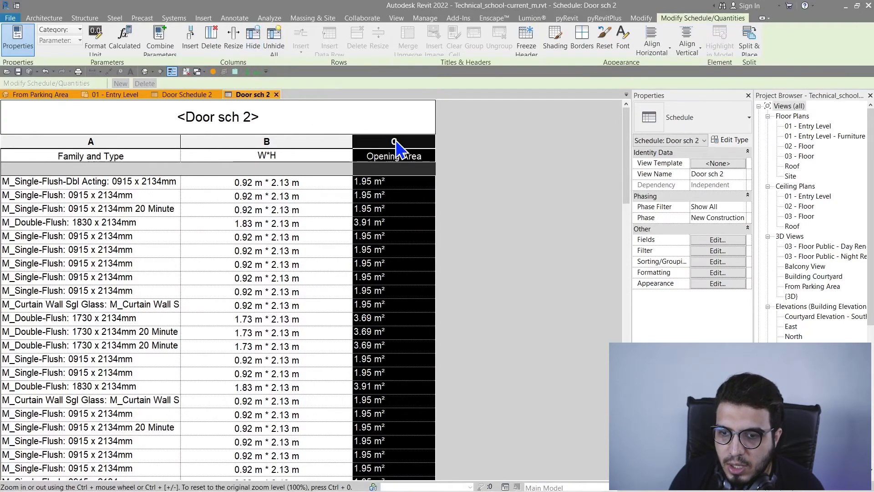
left_click(319, 150)
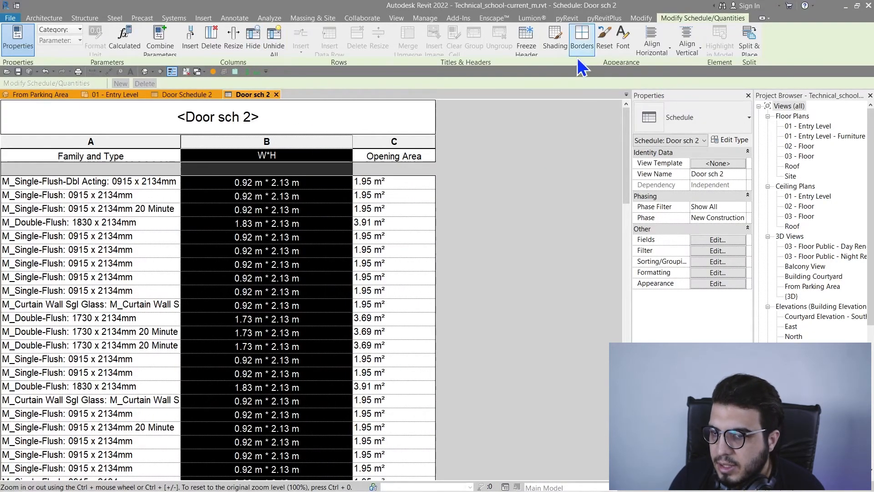
Step: Apply a light cyan shading fill to the W*H column of Door sch 2
left_click(558, 51)
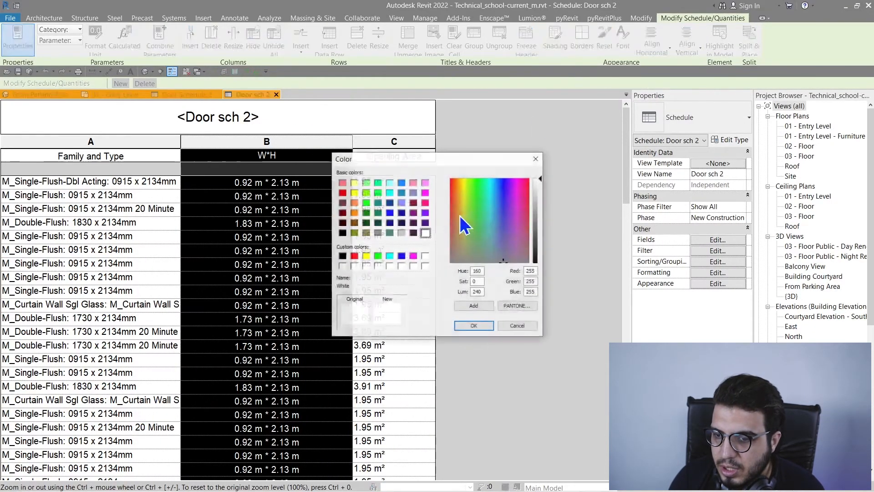
left_click(389, 184)
left_click(471, 327)
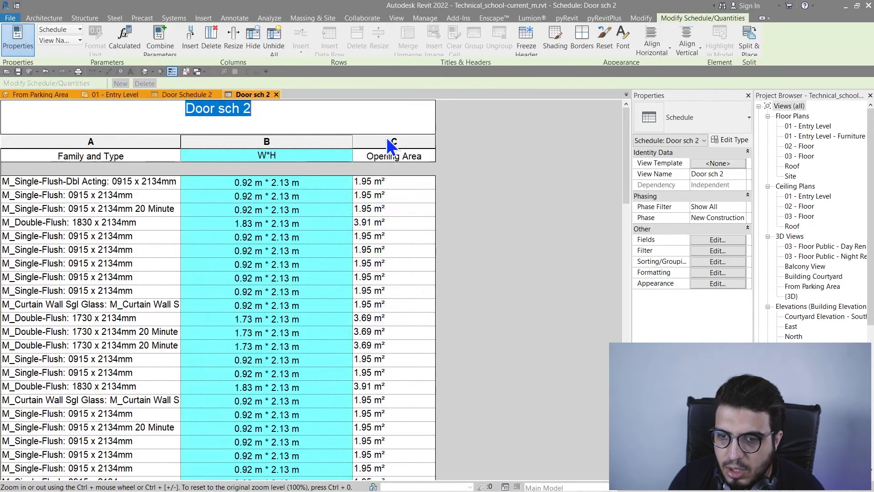
left_click(166, 152)
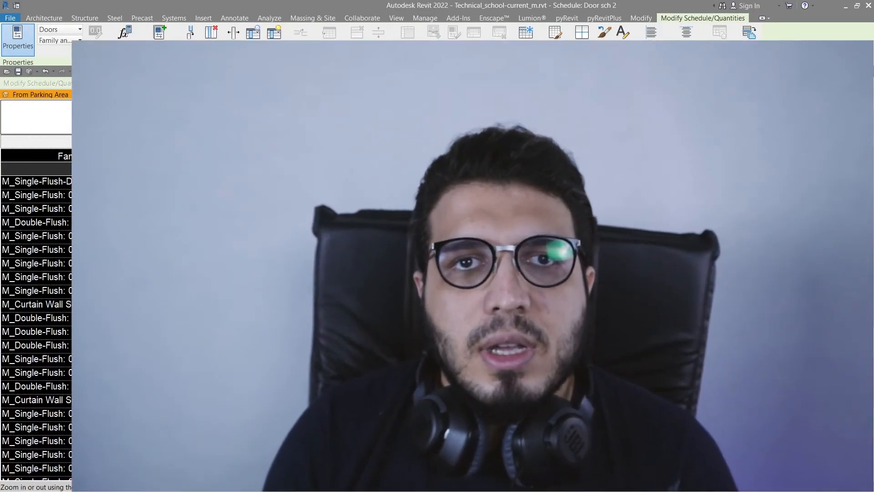